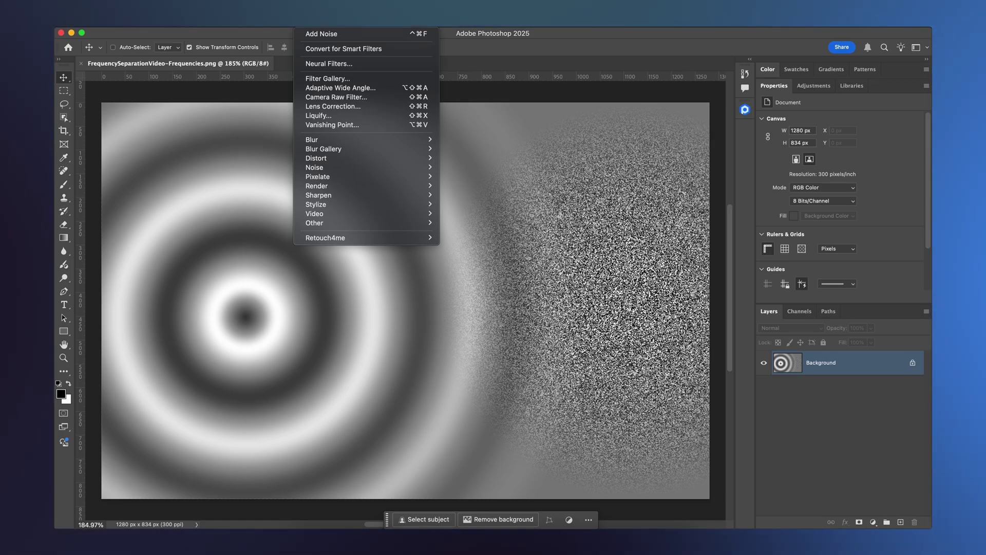
Try Gaussian Blur on the ring-and-noise test image and adjust its radius
mouse_move(388, 139)
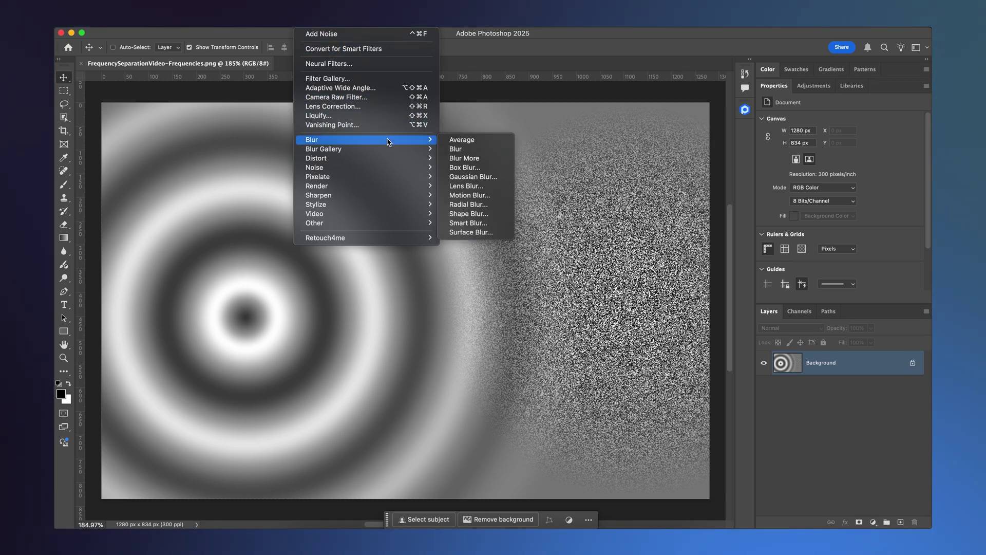
click(509, 176)
mouse_move(404, 385)
mouse_down()
mouse_move(365, 380)
mouse_move(399, 385)
mouse_up()
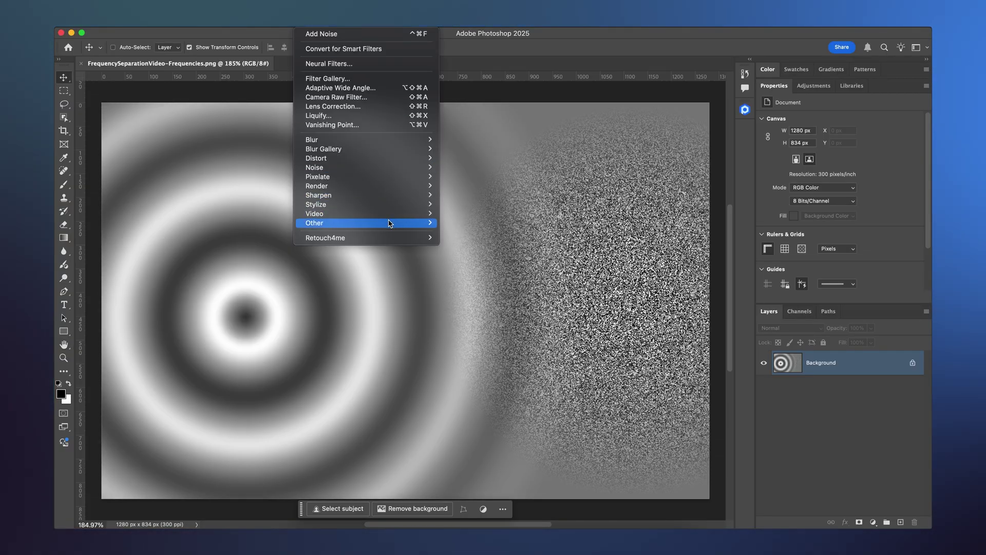
Run the High Pass filter on the ring-and-noise test image and raise its radius above 10 pixels
mouse_move(390, 223)
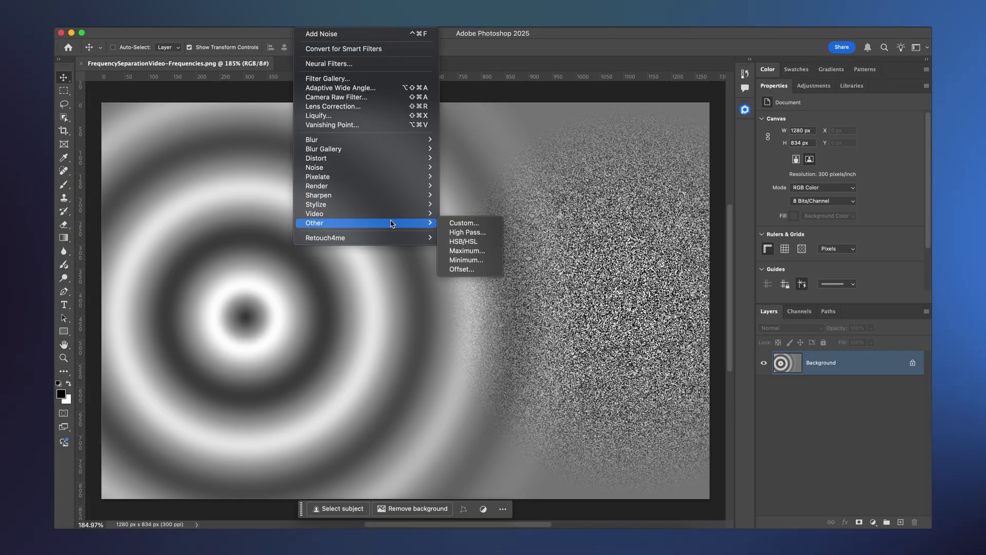
click(467, 232)
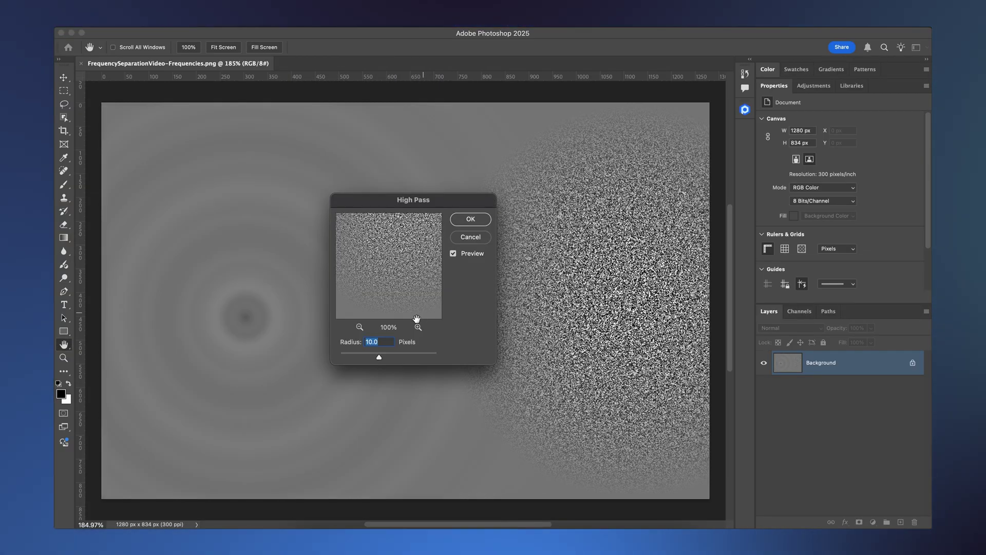
mouse_move(379, 357)
mouse_down()
mouse_move(360, 357)
mouse_move(391, 358)
mouse_up()
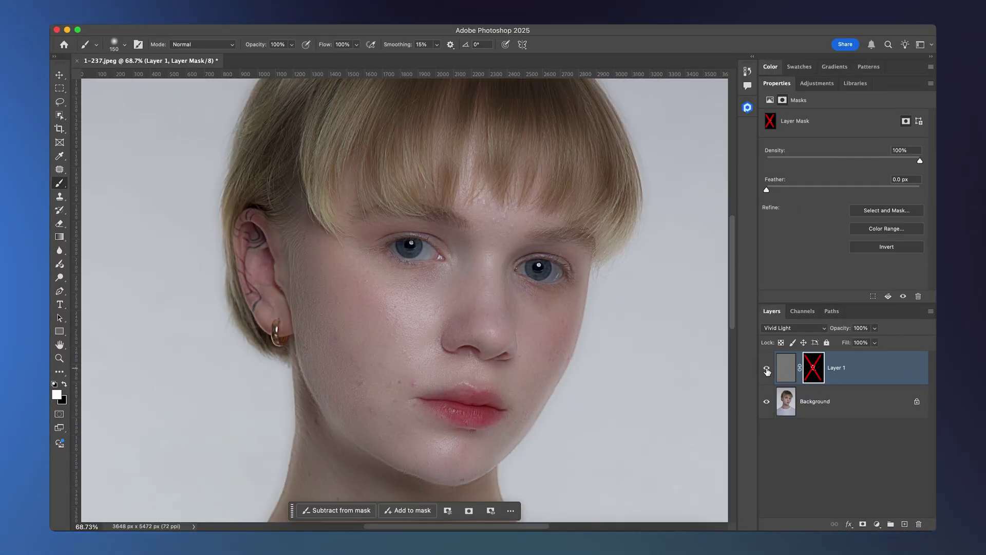
Toggle the visibility of Layer 1 to compare the portrait, and open its blend mode choices
click(767, 369)
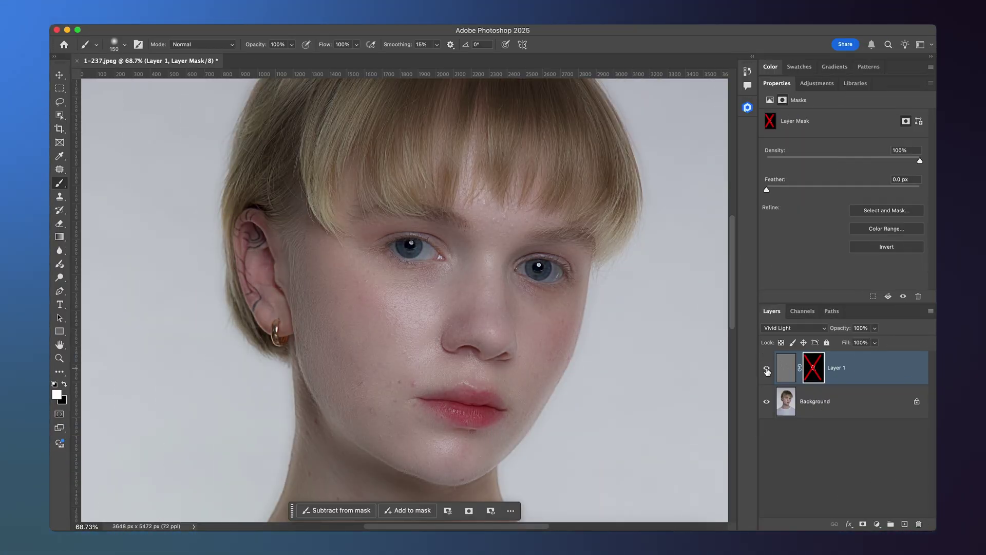
click(794, 328)
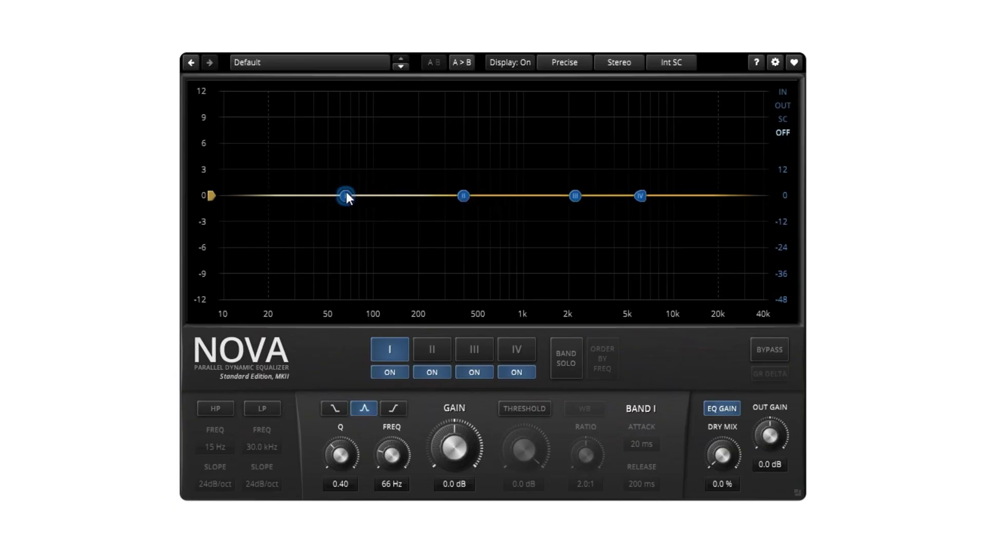
Switch to the NOVA equalizer, cut bands I and III, and boost band II about 5.6 dB at 443 Hz and band IV
drag(343, 191, 338, 253)
drag(463, 195, 474, 149)
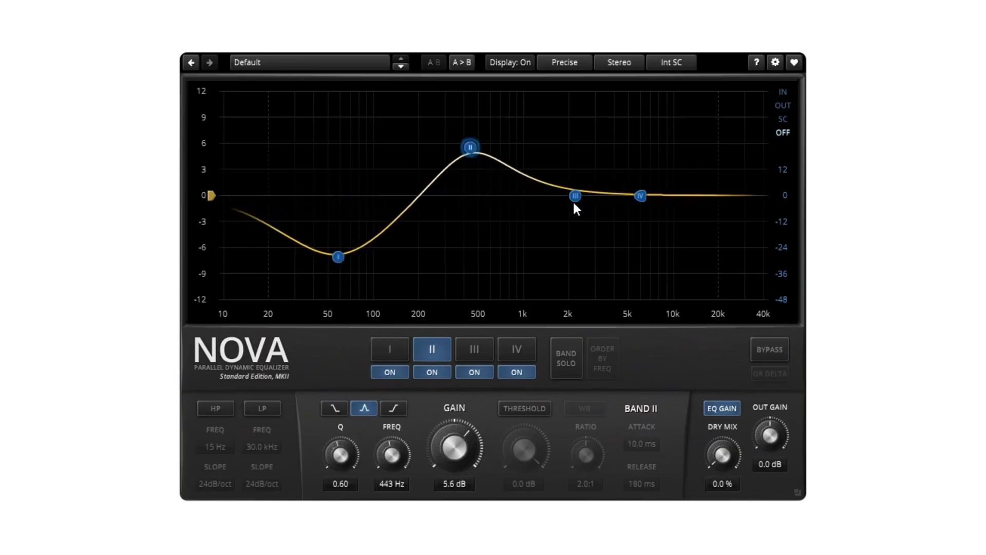
drag(575, 196, 581, 238)
drag(640, 196, 652, 155)
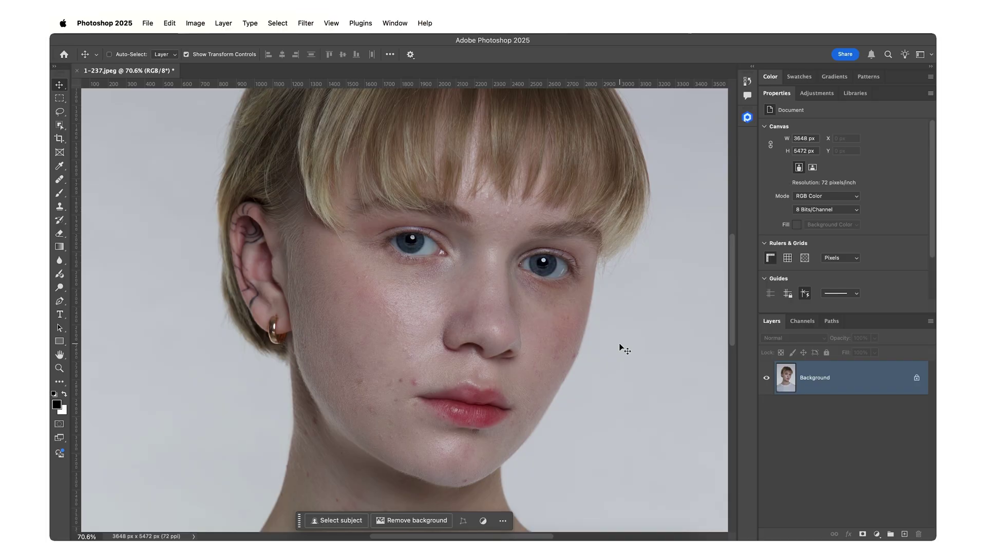
Switch to Photoshop, duplicate the portrait's Background layer, and open the Retouch4me Frequency Separation filter on the copy
key(super+j)
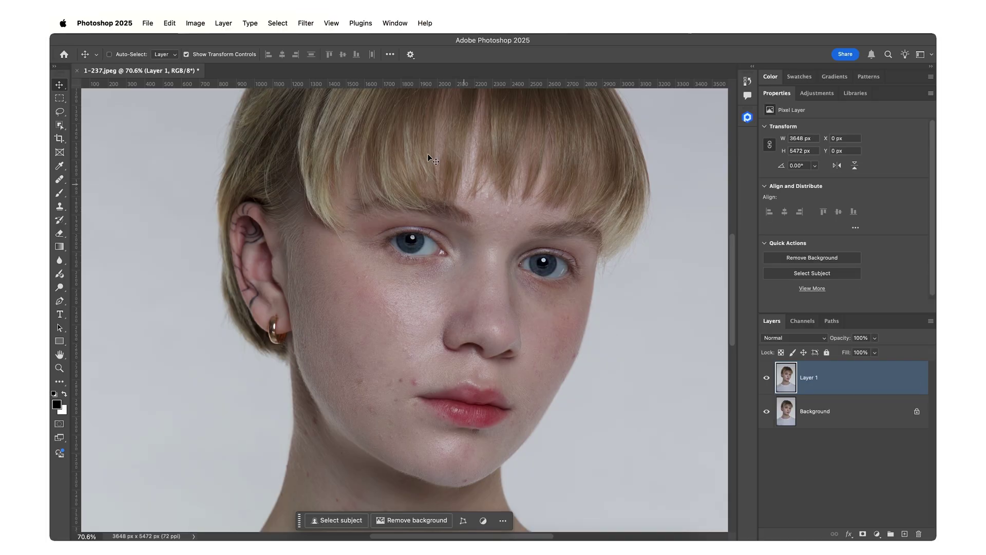
click(307, 24)
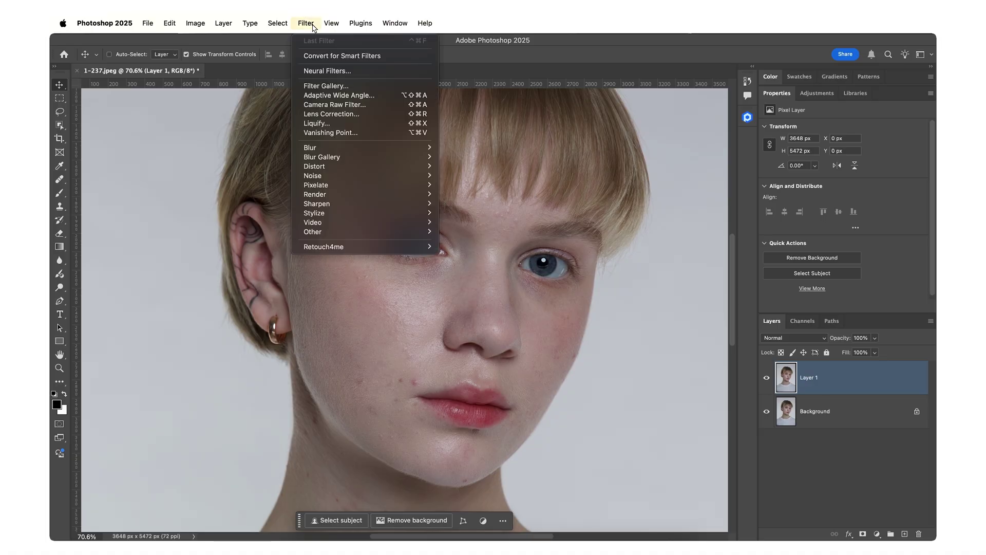
mouse_move(418, 246)
click(561, 334)
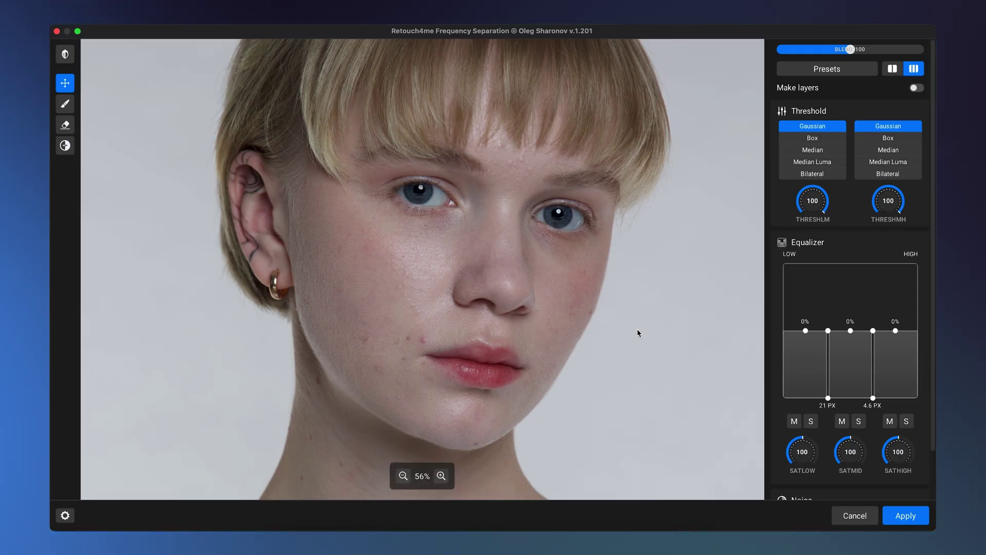
Try out the equalizer's low and high band levels and move the mid-high boundary to about 1.6 px
mouse_move(806, 331)
mouse_down()
mouse_move(808, 273)
mouse_move(819, 380)
mouse_move(804, 396)
mouse_move(806, 331)
mouse_up()
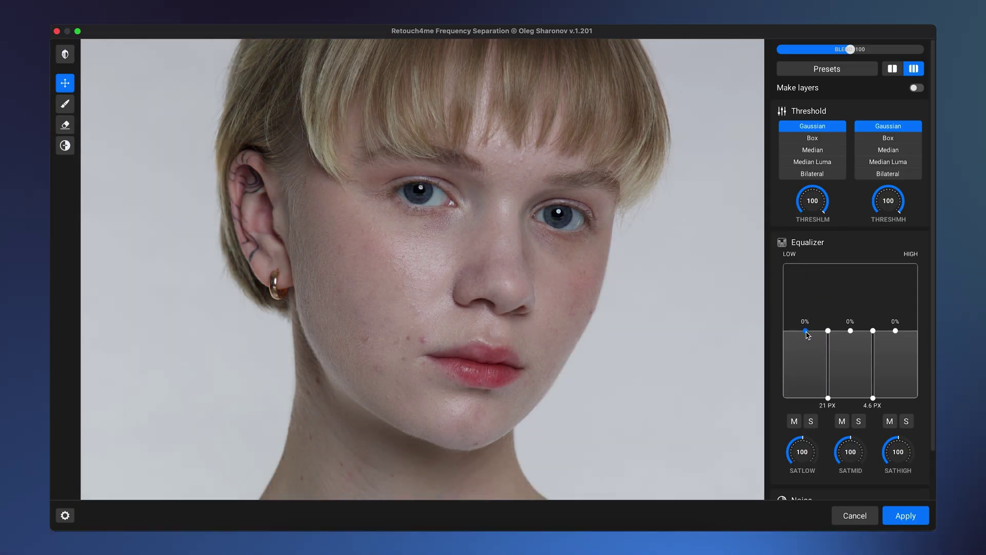
mouse_move(896, 331)
mouse_down()
mouse_move(897, 272)
mouse_move(898, 396)
mouse_move(897, 330)
mouse_up()
drag(828, 398, 898, 400)
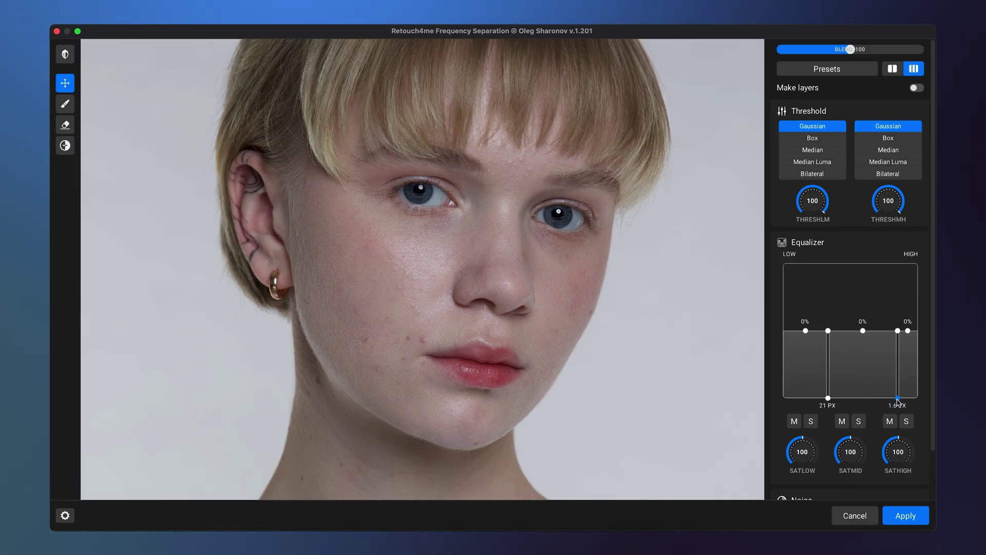
Mute and unmute the low, mid and high bands in turn to see what each contributes
click(794, 422)
click(794, 422)
click(842, 422)
click(842, 422)
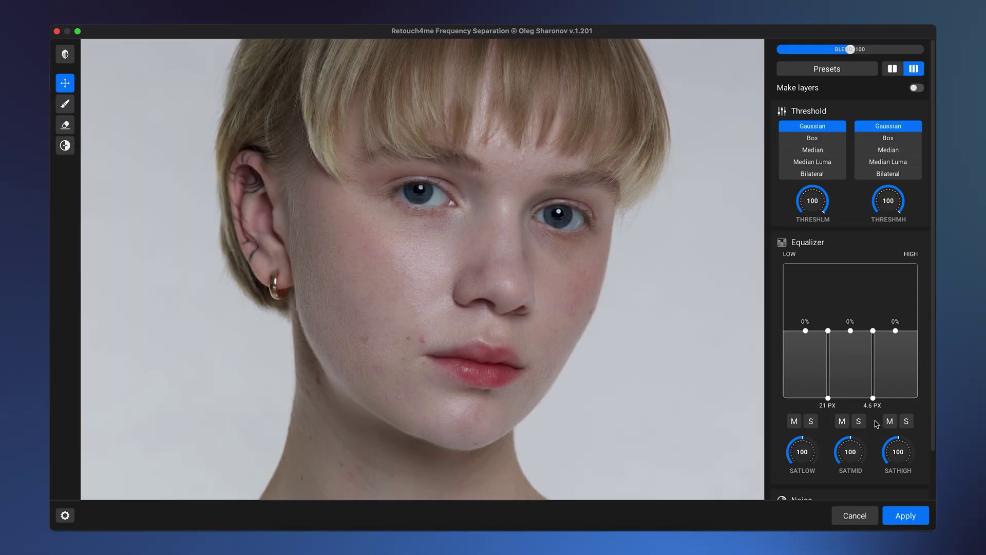
click(890, 421)
click(890, 422)
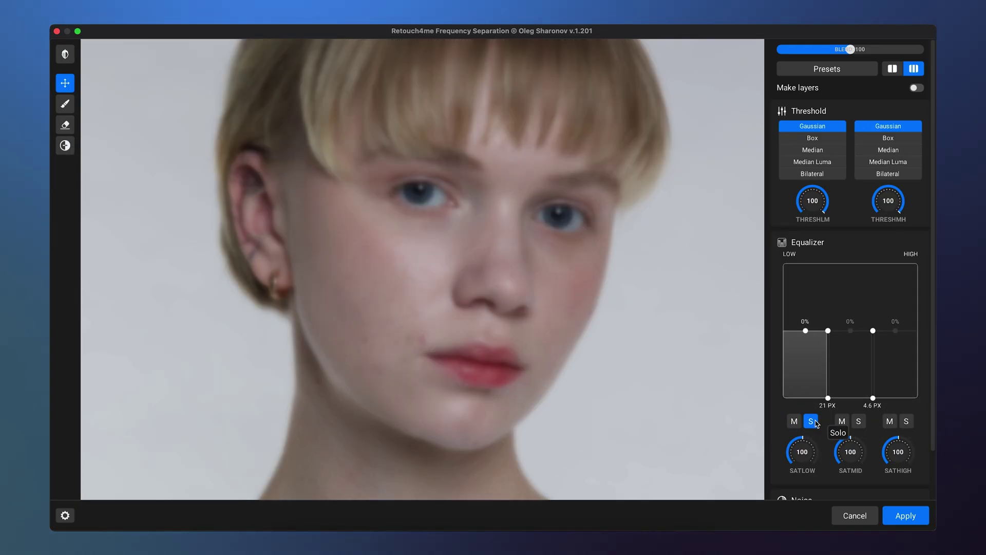
Solo the low and mid bands in turn to view them in isolation
click(815, 422)
click(859, 422)
click(859, 423)
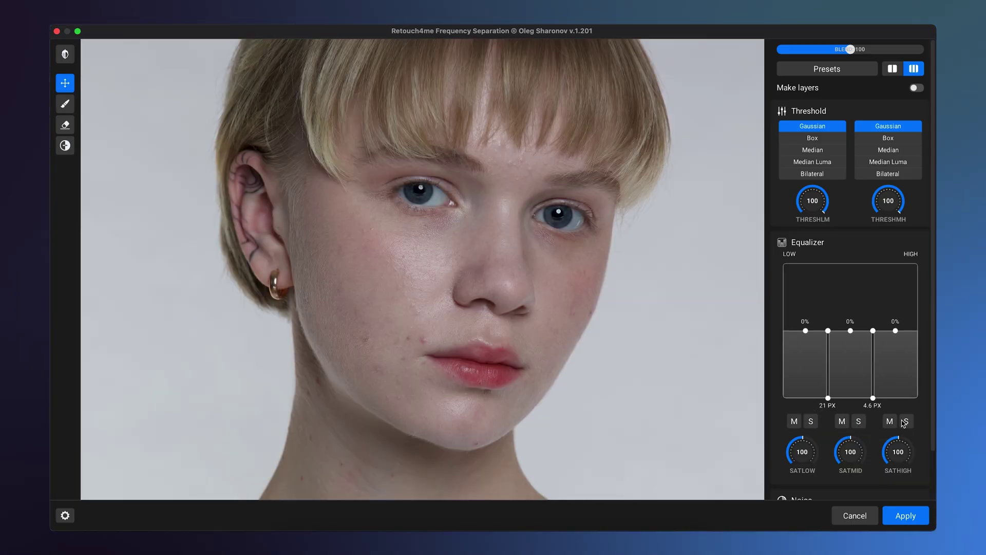
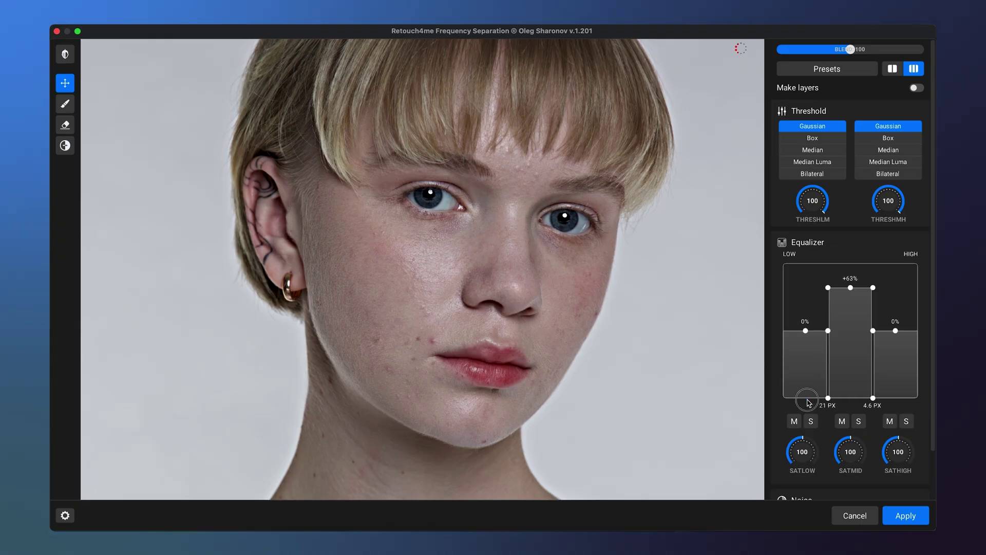
Reset the mid band to 0% and, with the high band muted, shift the band boundaries to 47 px and 10 px
drag(851, 287, 851, 331)
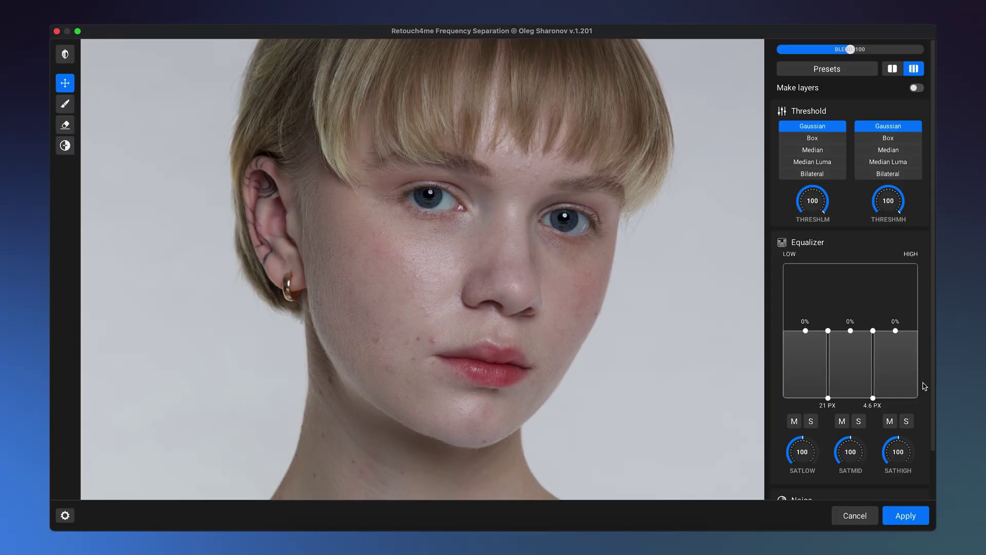
click(890, 422)
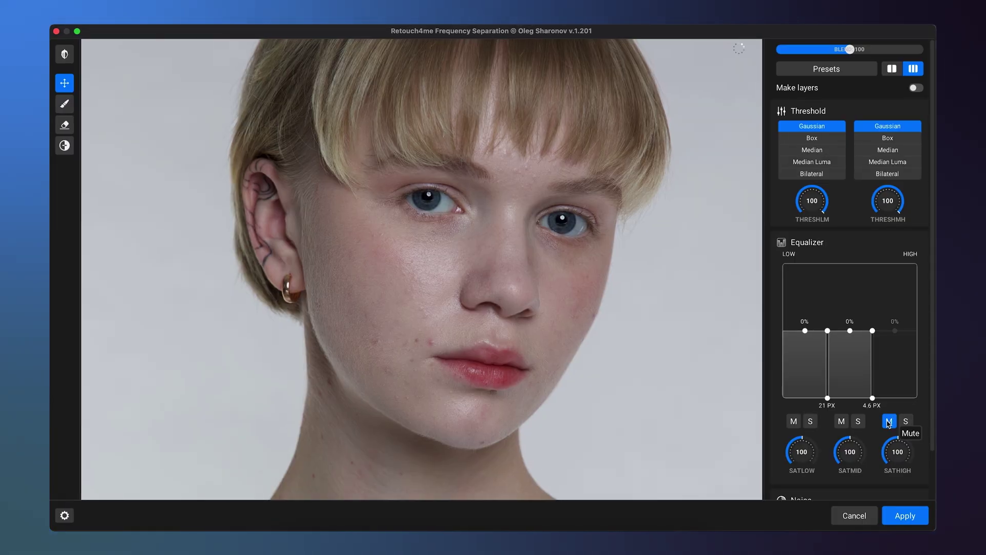
drag(873, 405, 809, 406)
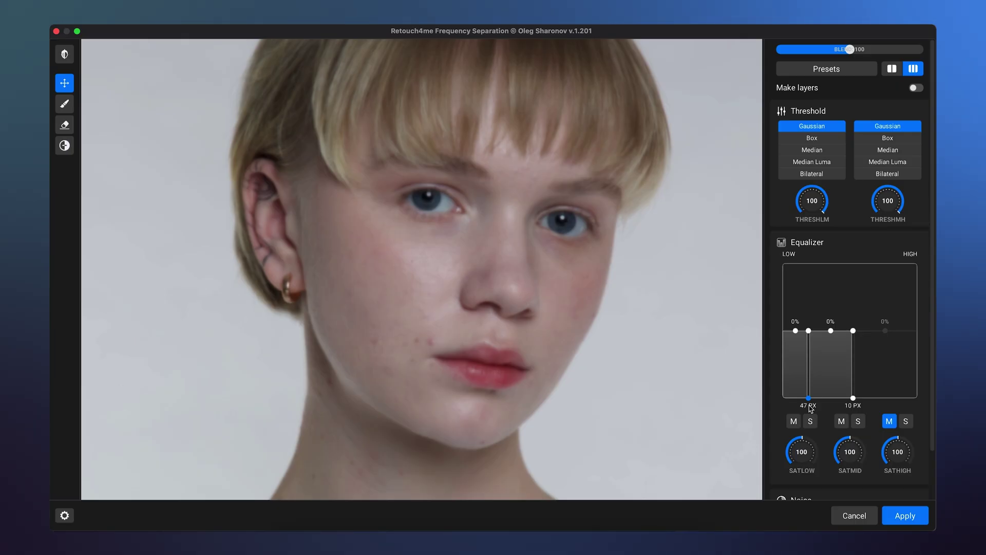
Inspect the high band on its own and check the portrait with that band muted
click(907, 421)
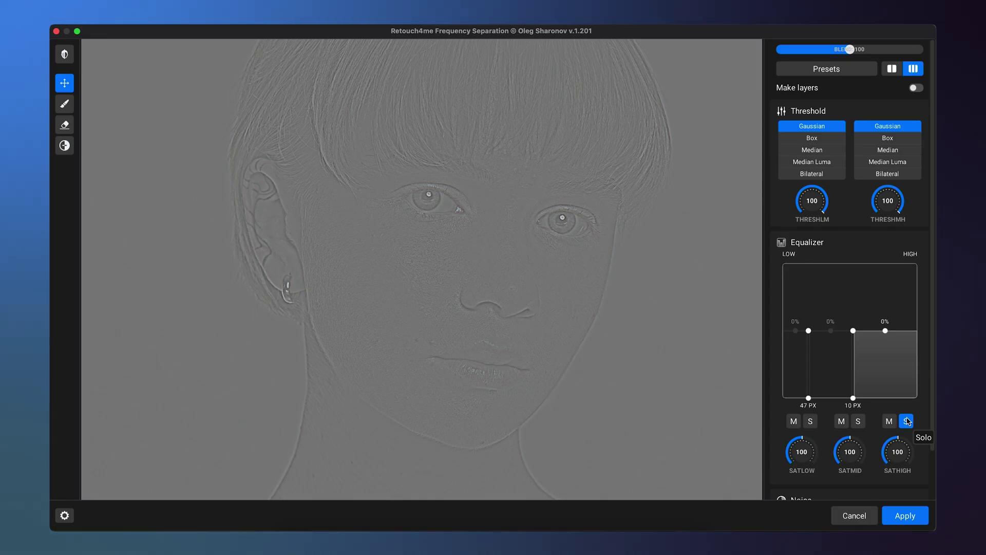
click(907, 421)
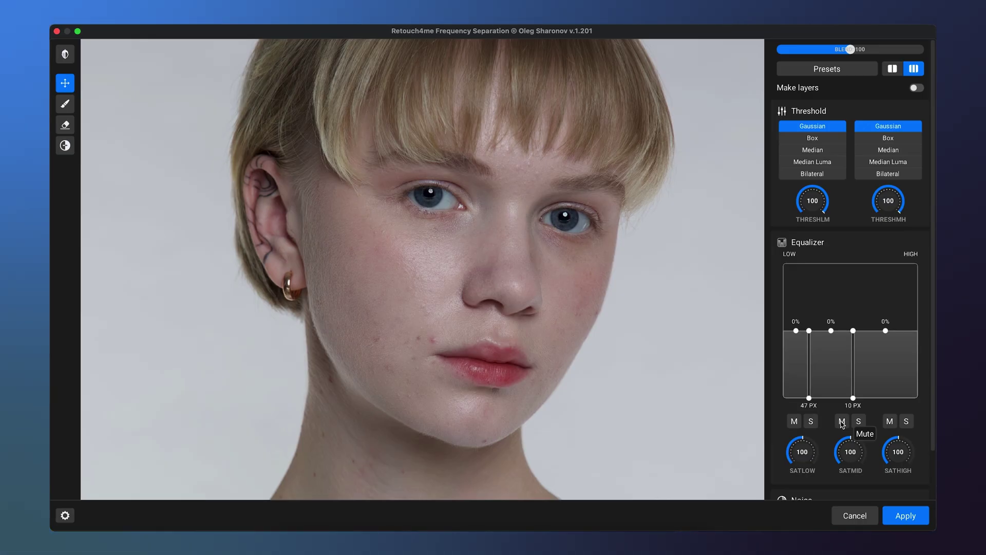
click(890, 422)
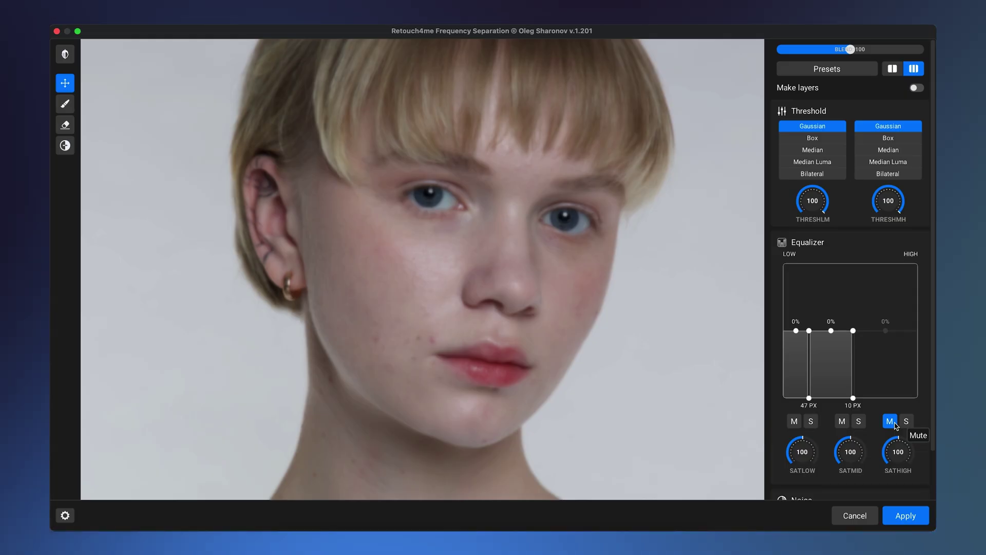
Cut the mid band to -100% with the high band unmuted, and compare the result with the original portrait
drag(832, 333, 824, 408)
click(890, 423)
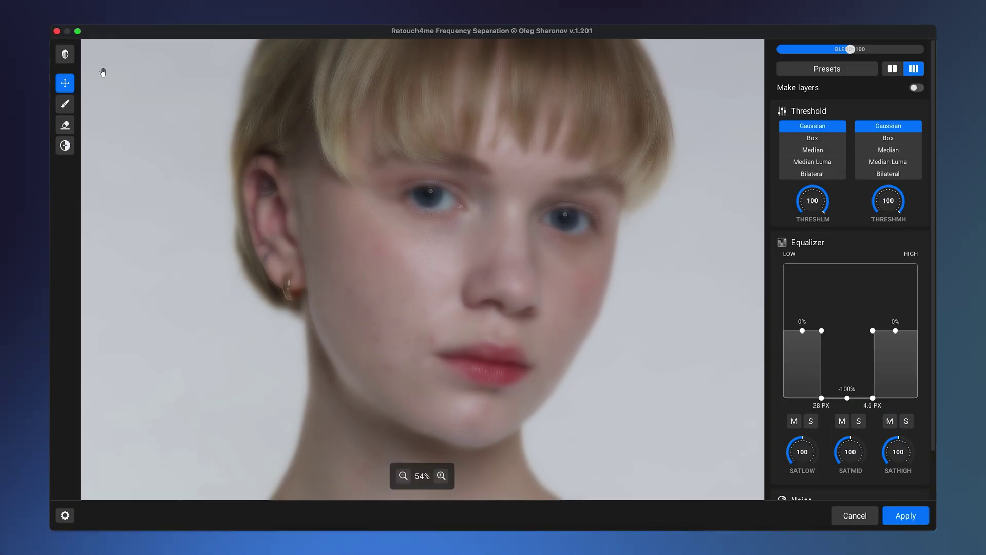
click(63, 56)
click(63, 56)
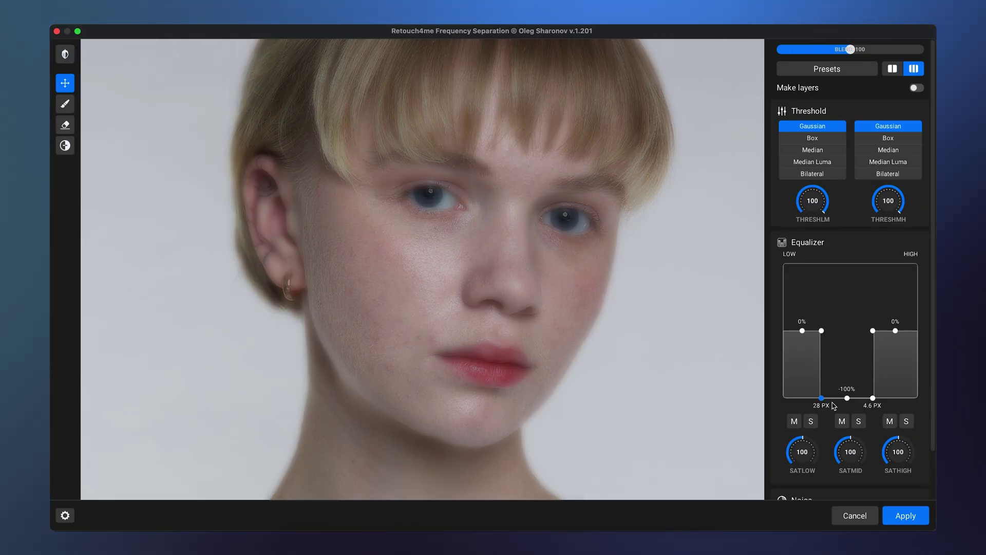
Set the band boundaries to 47 px and 10 px, and mute the mid band after resetting it to 0%
drag(822, 401, 810, 403)
double_click(841, 398)
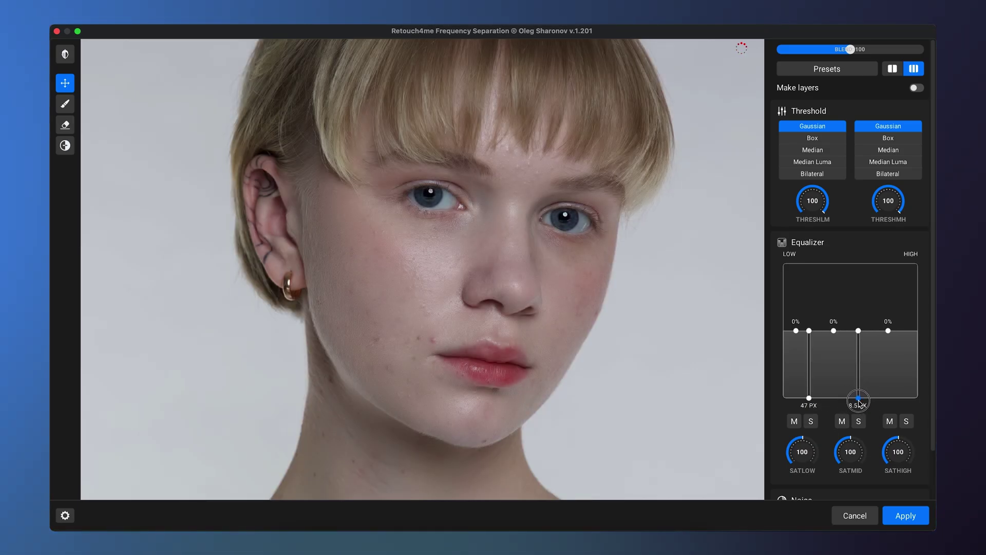
click(842, 421)
Set the low-mid threshold to 58 and the mid-high threshold to 44
drag(894, 203, 895, 244)
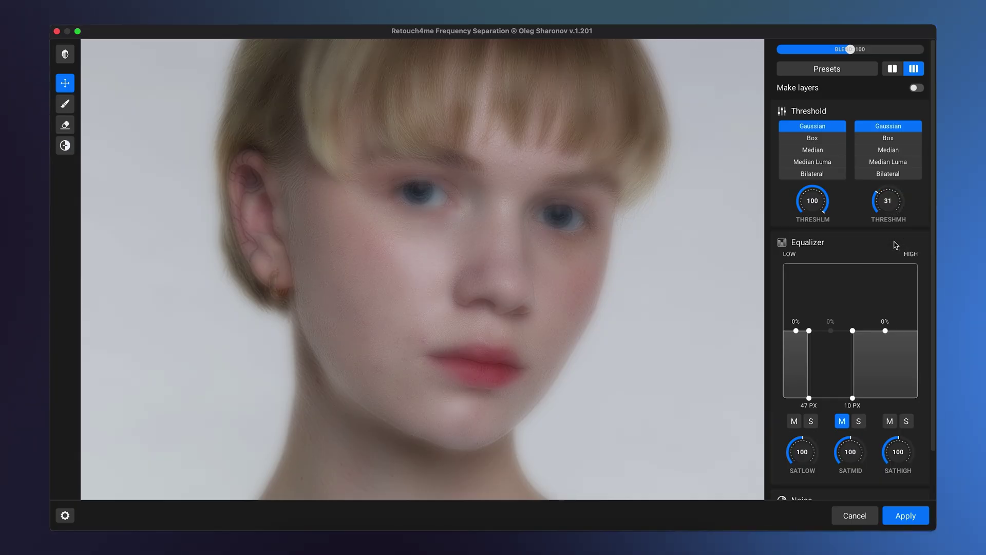
drag(818, 215, 821, 243)
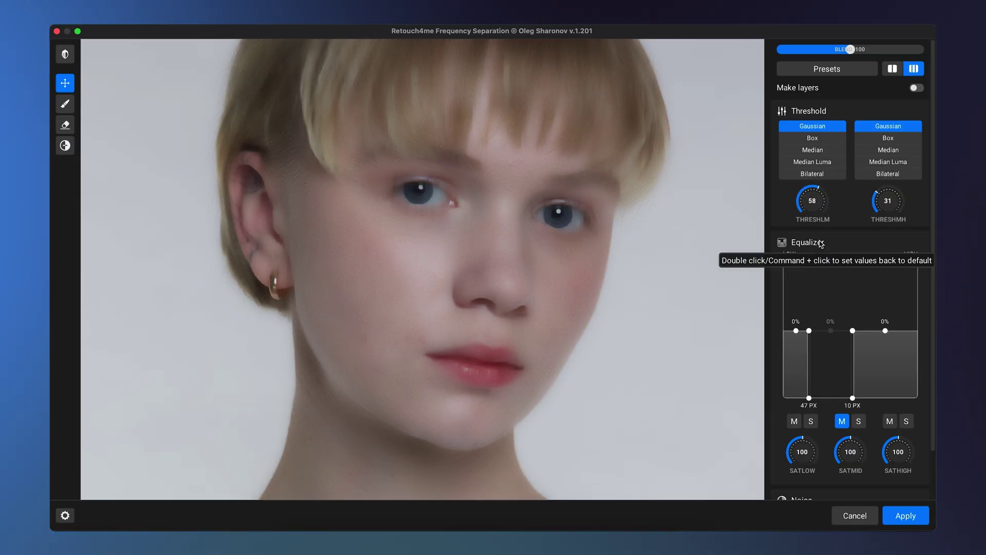
mouse_move(882, 207)
mouse_down()
mouse_move(885, 178)
mouse_move(886, 199)
mouse_up()
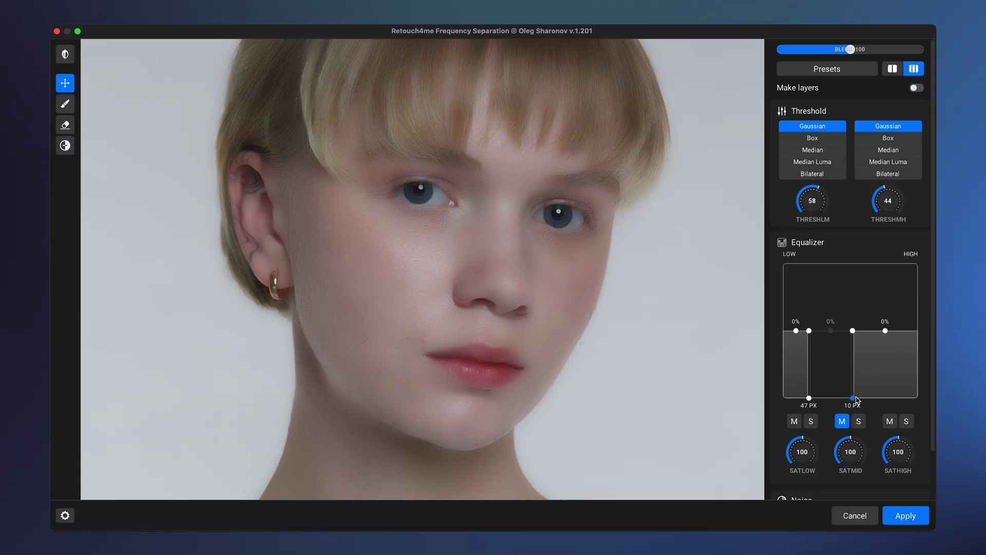
Move the band boundaries to 59 px and 11 px and set the low-mid threshold to 55
drag(854, 397, 808, 398)
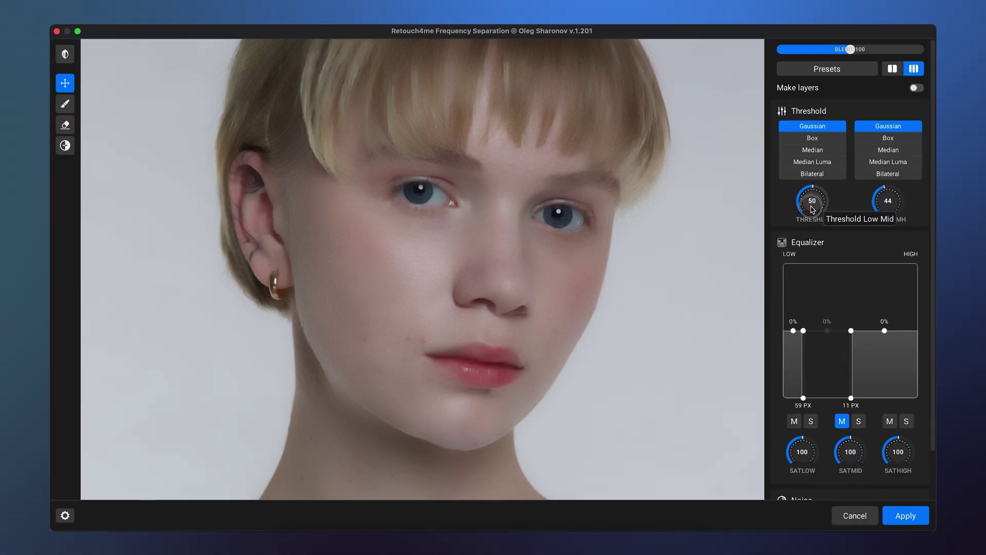
drag(814, 203, 814, 208)
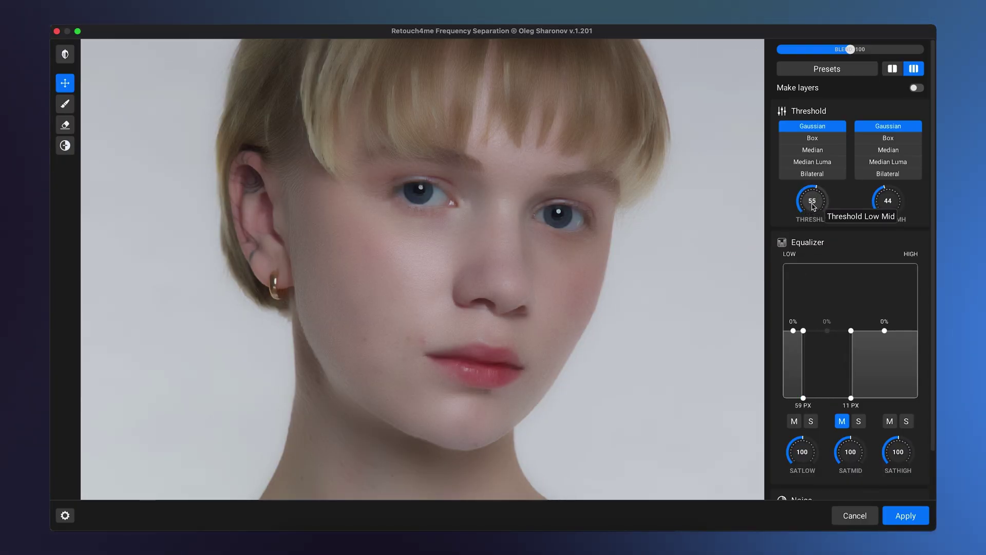
scroll(814, 208, up, 3)
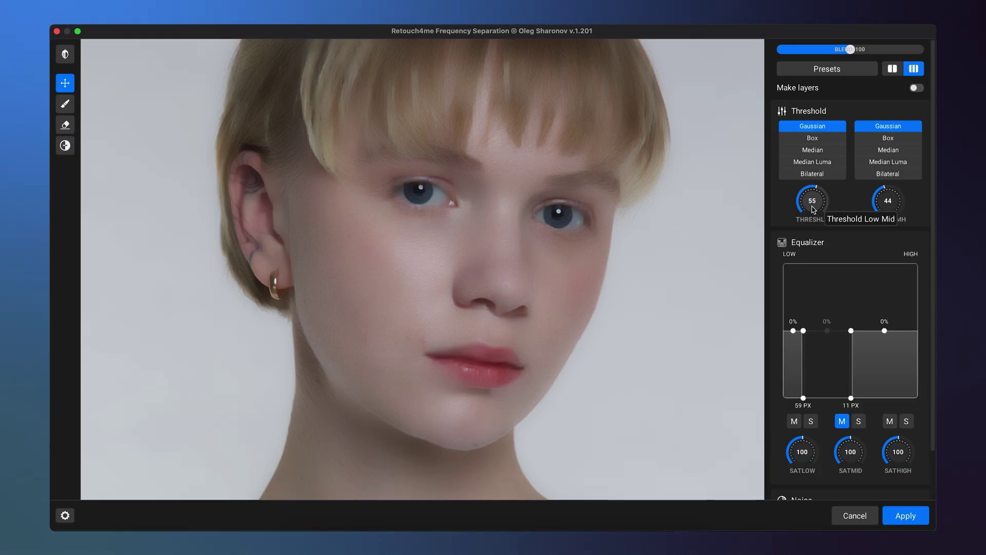
Output the frequency separation as individual layers with Make layers, and collapse the layer properties to make room for the layer list
click(918, 88)
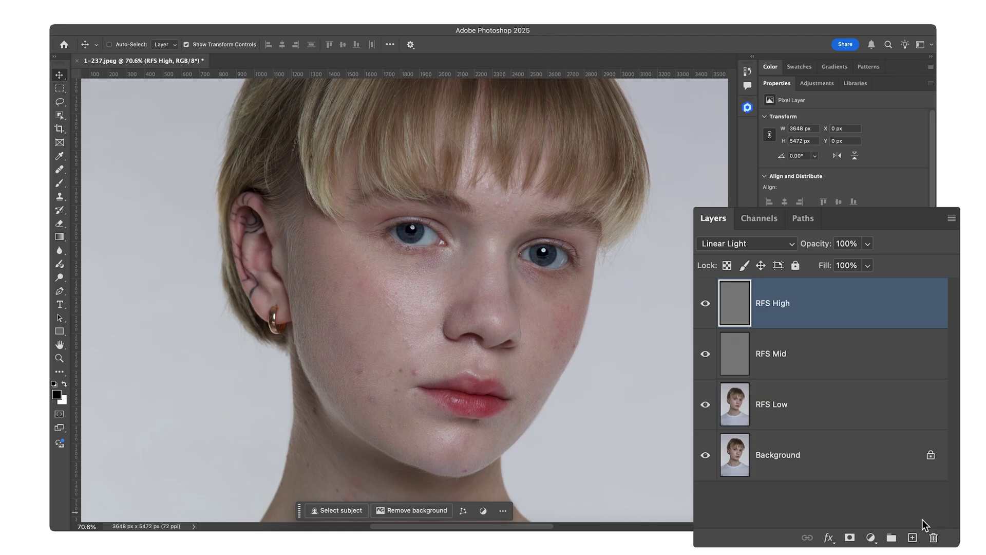
double_click(783, 88)
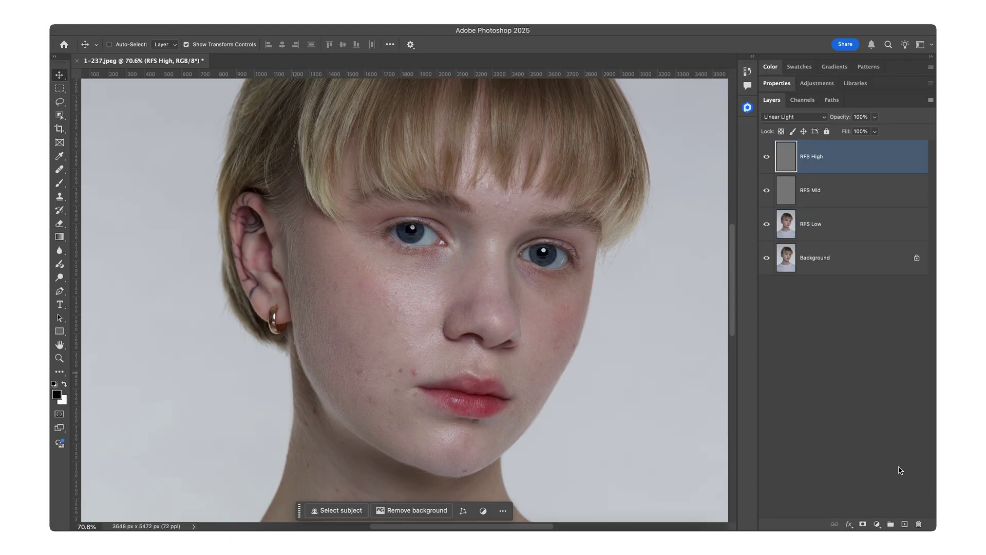
Add a Black & White adjustment layer above RFS High using the High Contrast Blue Filter preset, and collapse its properties
click(877, 524)
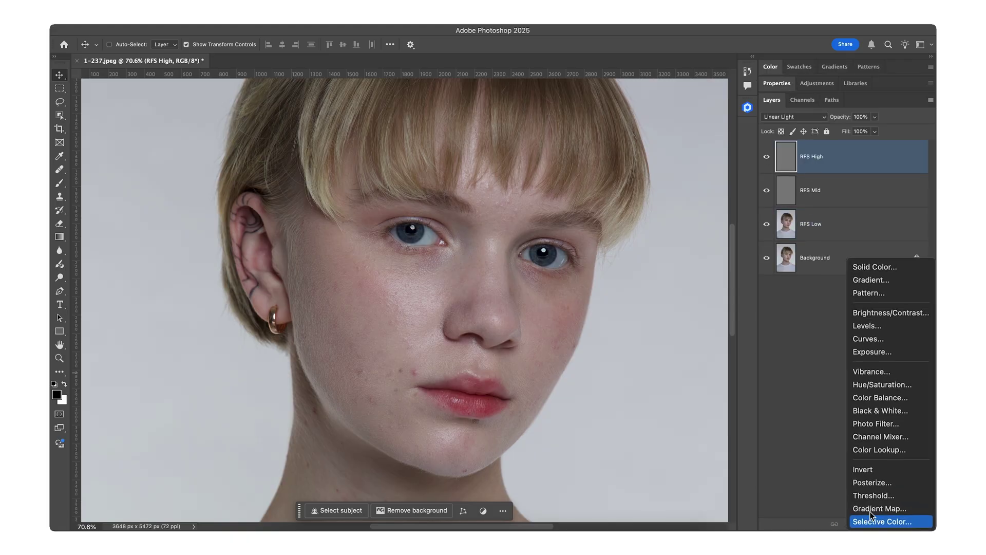
click(901, 429)
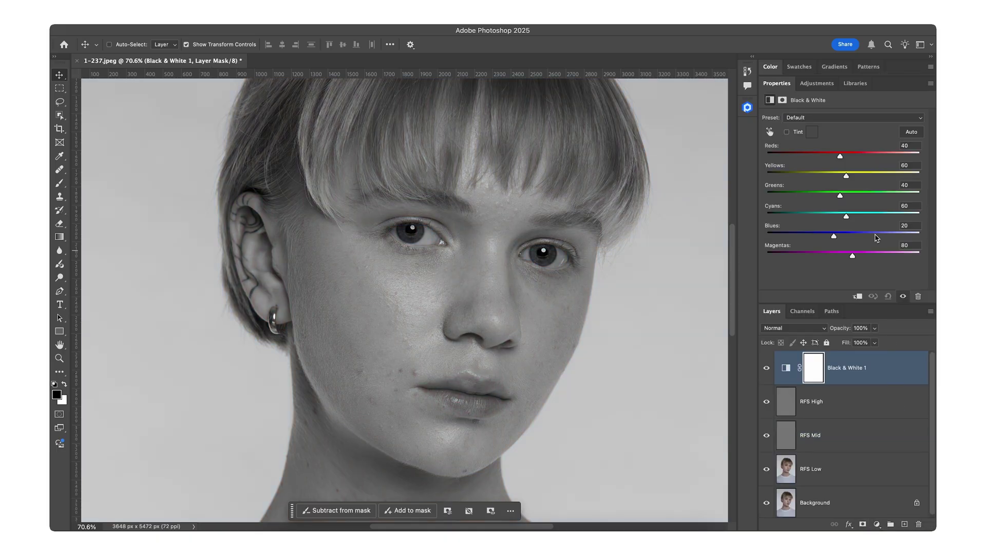
click(842, 123)
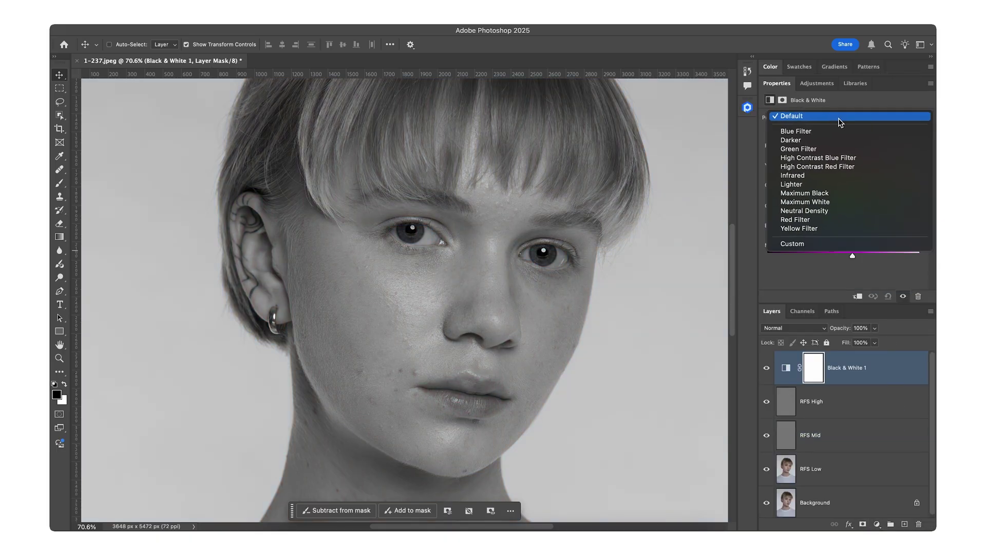
click(847, 154)
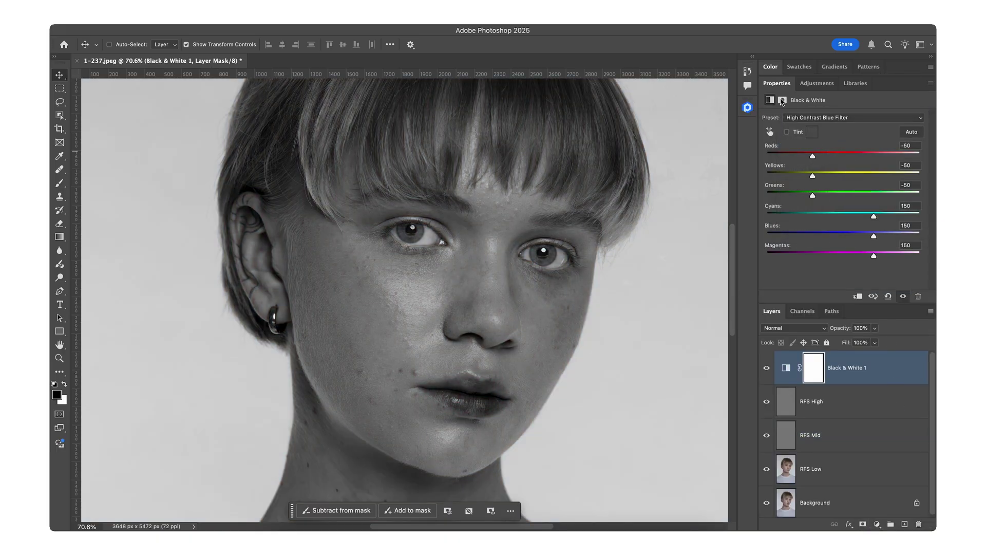
double_click(774, 84)
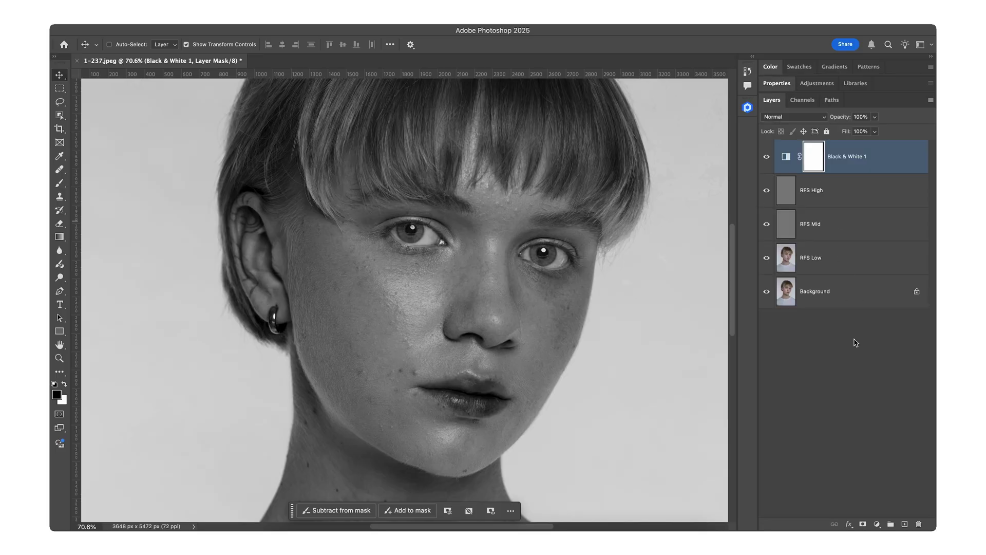
Add a Curves adjustment layer on top with a steep S-curve, darkening the shadows and brightening the highlights to exaggerate skin flaws
click(877, 523)
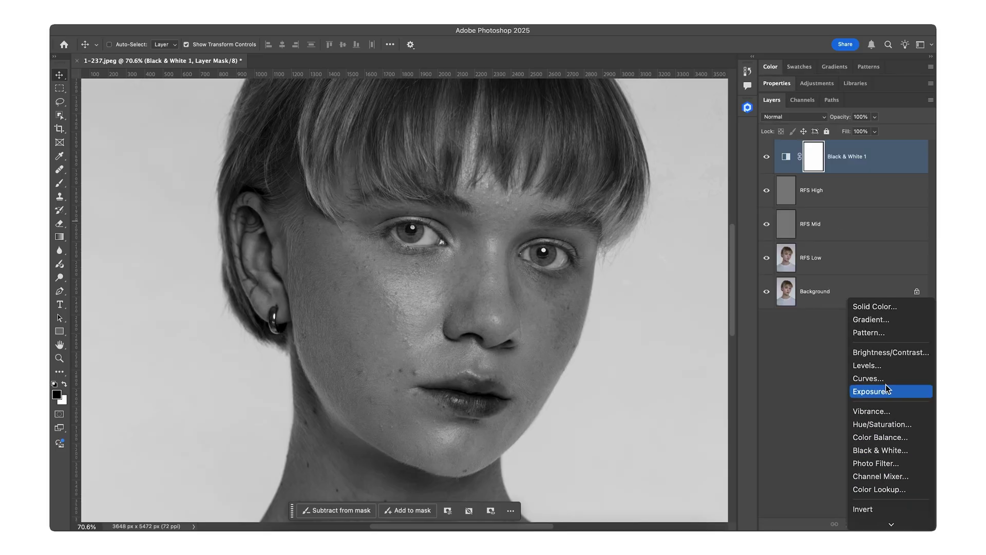
click(895, 404)
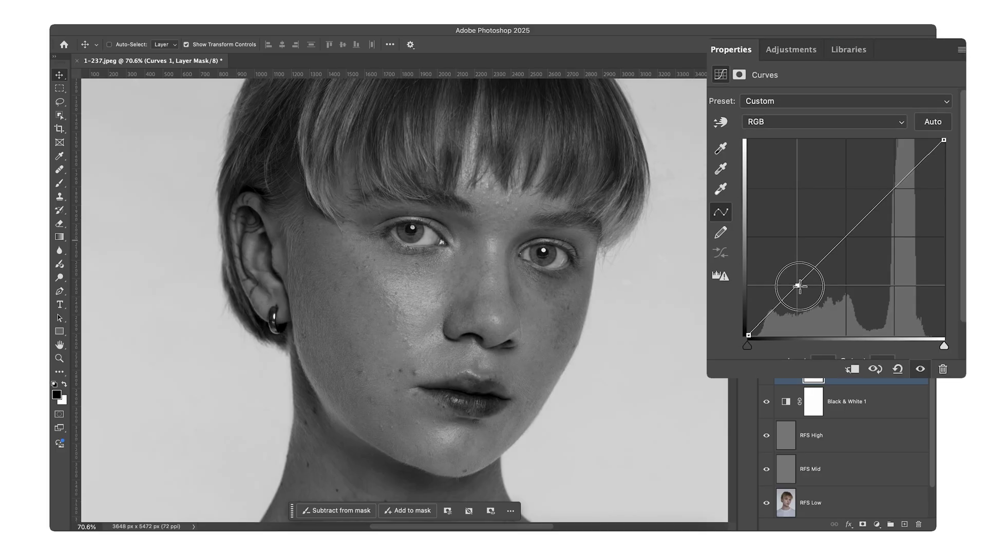
drag(798, 286, 820, 304)
drag(916, 183, 885, 179)
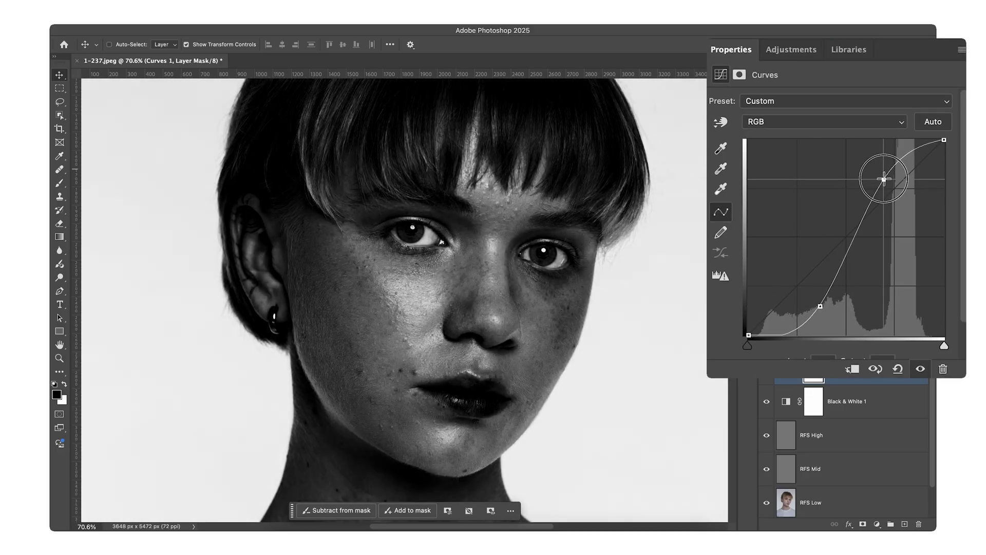
drag(818, 305, 815, 303)
drag(882, 183, 877, 174)
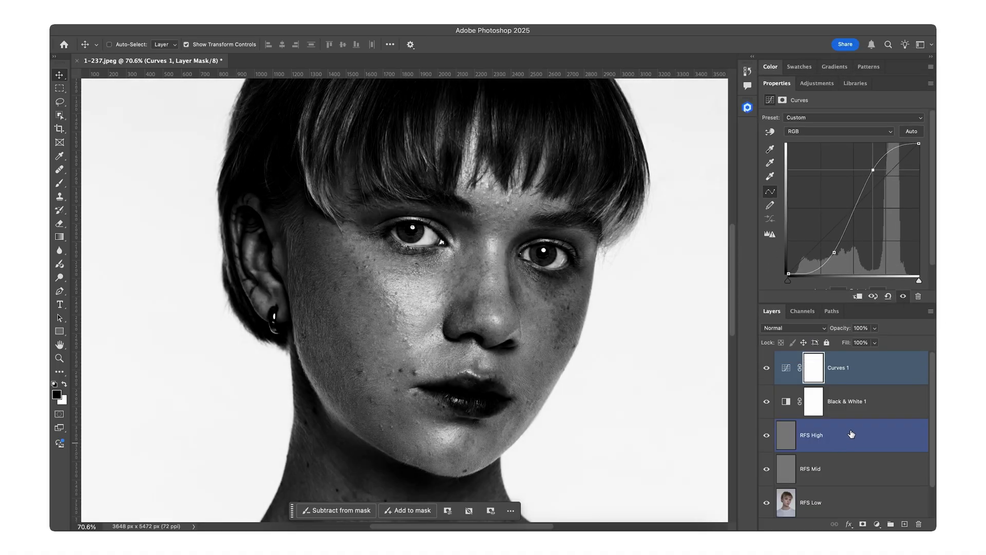
View the RFS High, RFS Mid and RFS Low layers in isolation, and restore all layers' visibility
alt+click(766, 436)
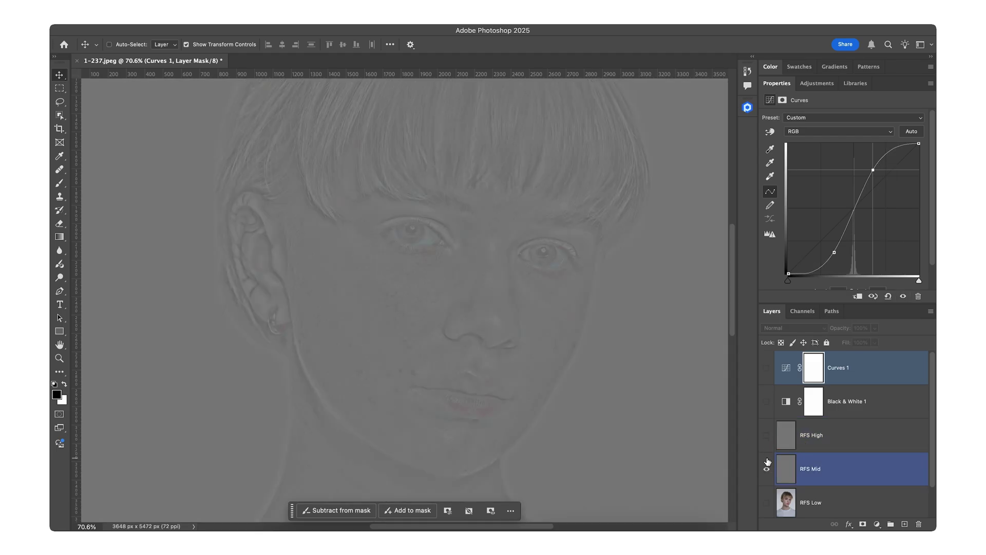
alt+click(767, 506)
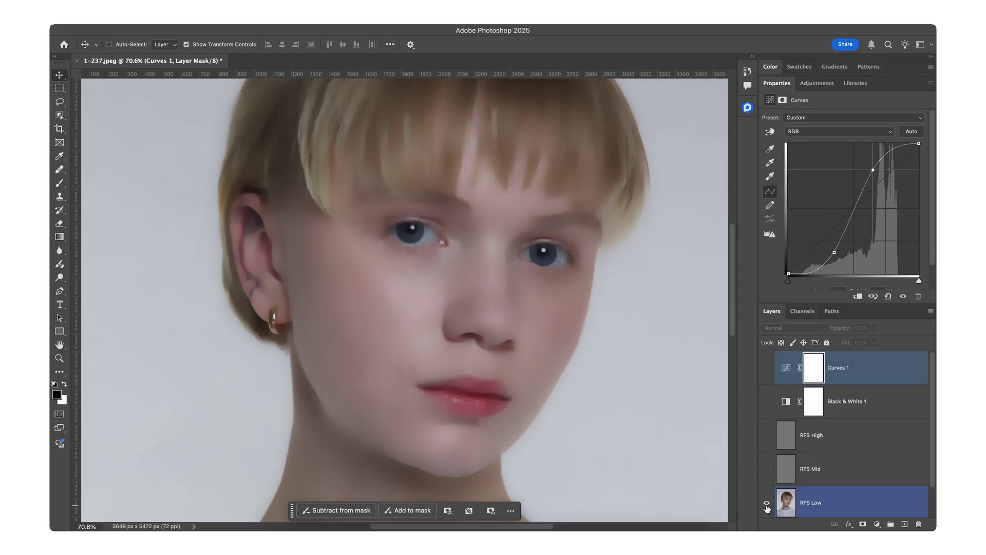
alt+click(767, 468)
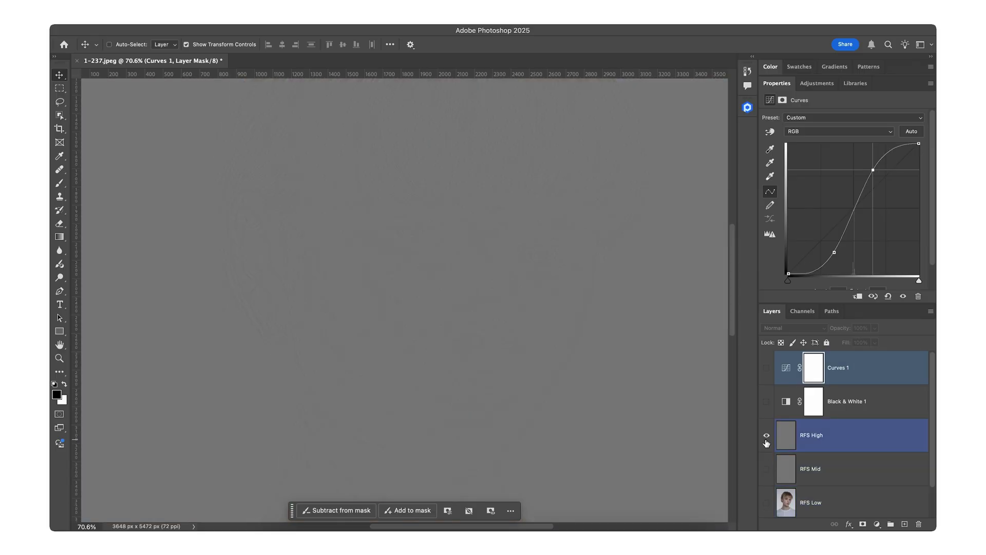
alt+click(767, 441)
Add a layer mask to RFS Mid and paint black with a soft brush over the uneven skin on the cheeks, nose and forehead
click(834, 476)
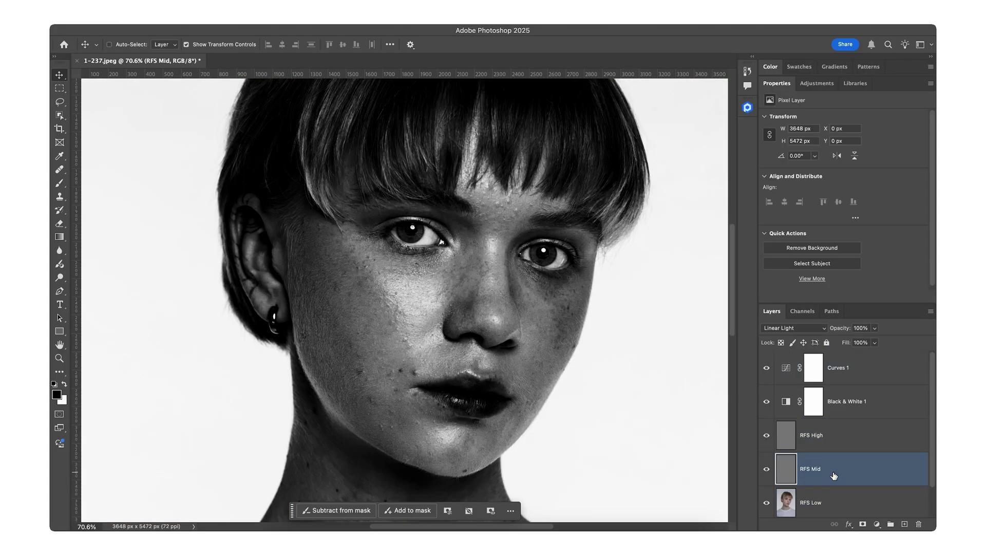
click(864, 525)
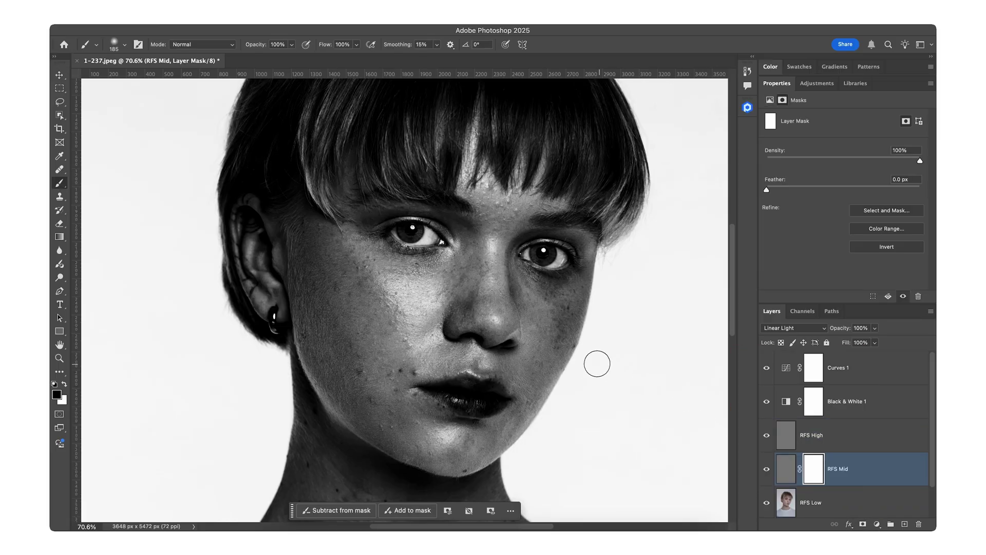
key(super+equal)
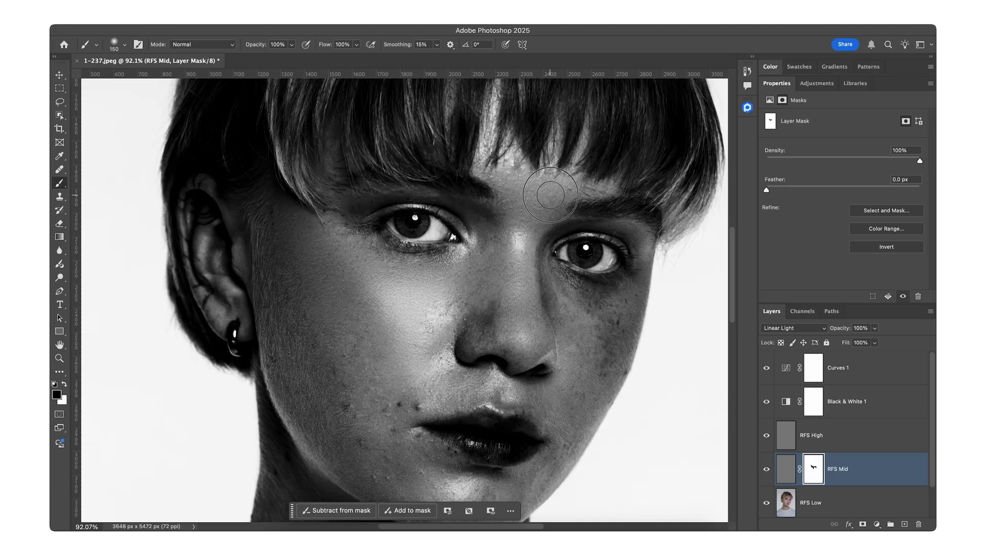
scroll(348, 330, down, 3)
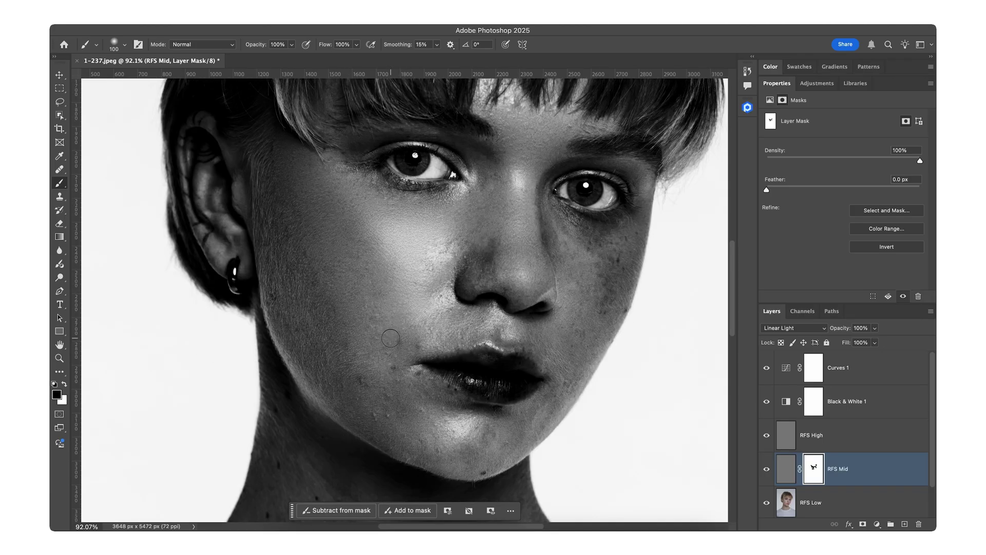
key(super+comma)
drag(766, 401, 766, 368)
scroll(522, 219, up, 1)
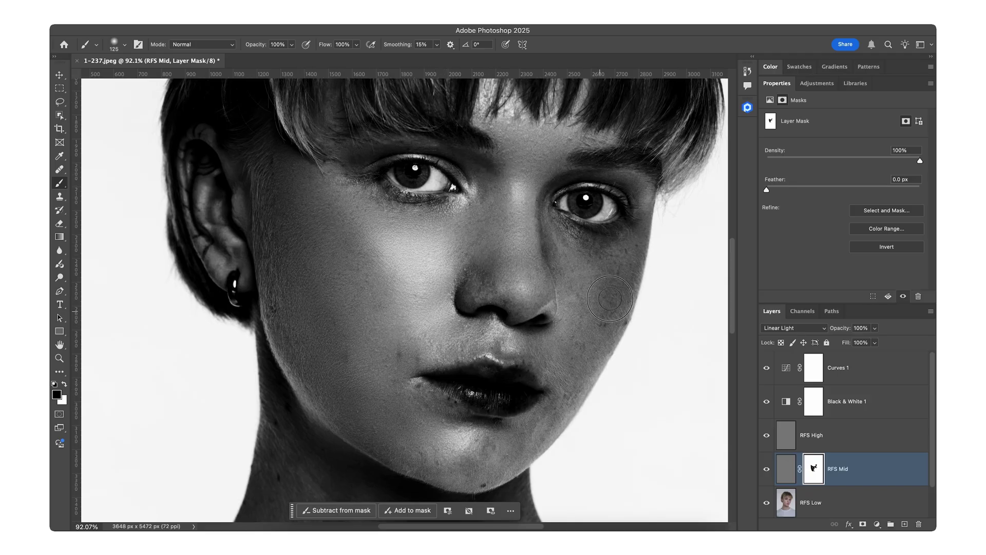
Hide the Curves 1 and Black & White 1 layers to check the masked skin in color
click(766, 402)
scroll(768, 404, down, 1)
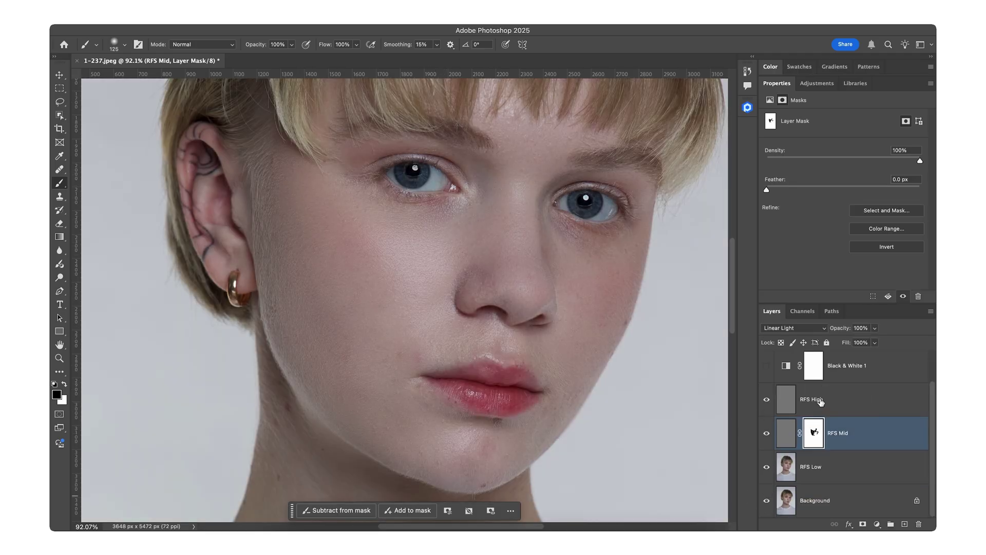
key(ctrl+plus)
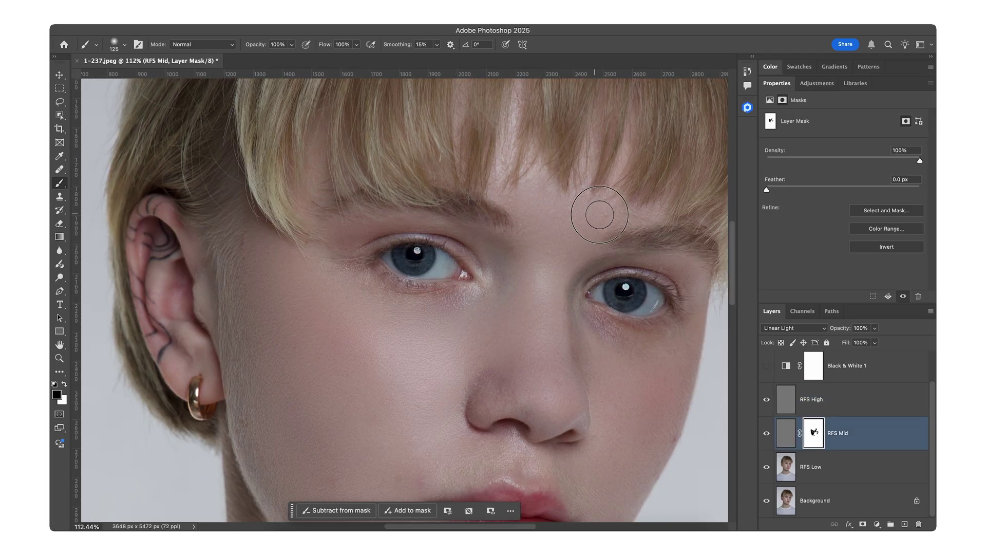
scroll(567, 265, down, 5)
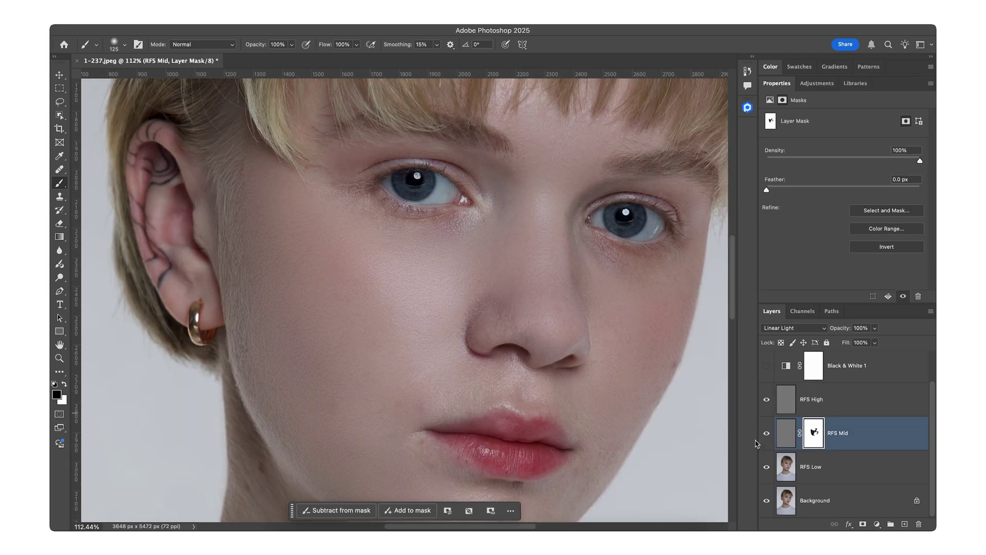
Retouch uneven tones on the cheek and lower face of the RFS Low layer with the Clone Stamp tool
click(786, 469)
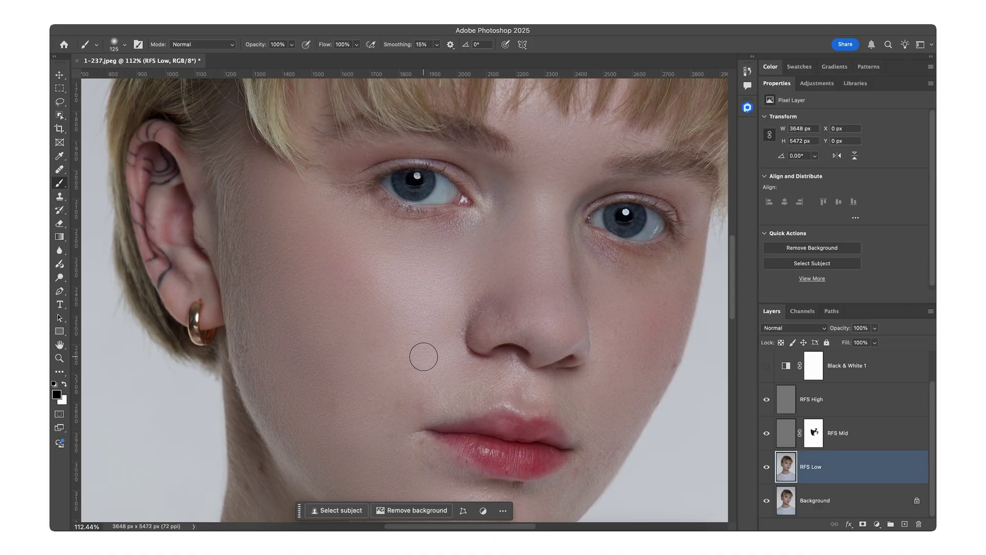
scroll(424, 356, down, 2)
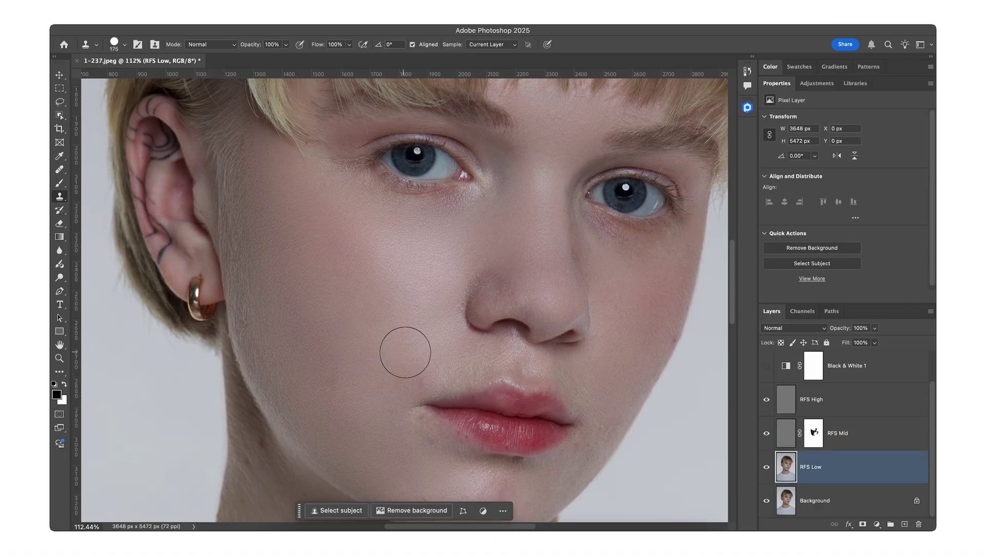
scroll(451, 419, down, 5)
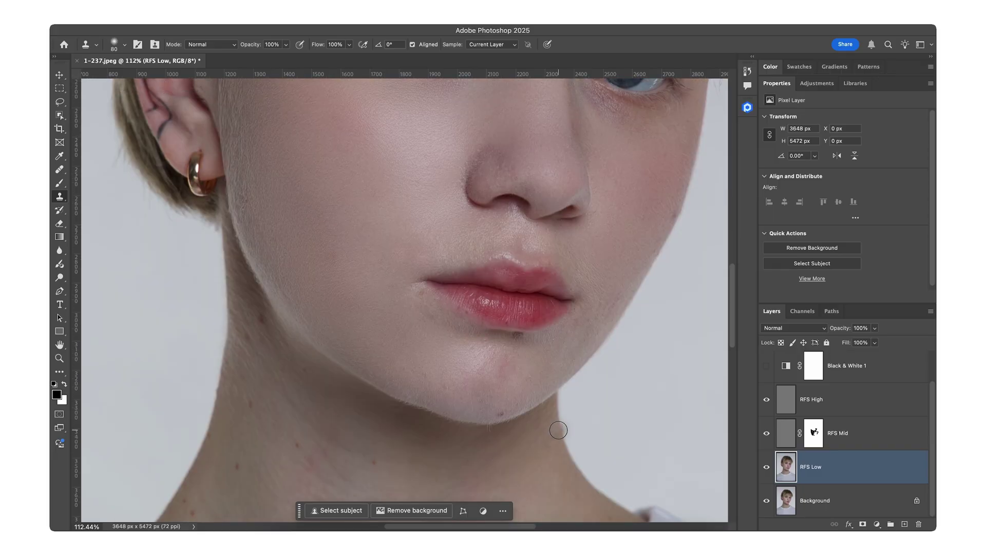
scroll(470, 348, up, 5)
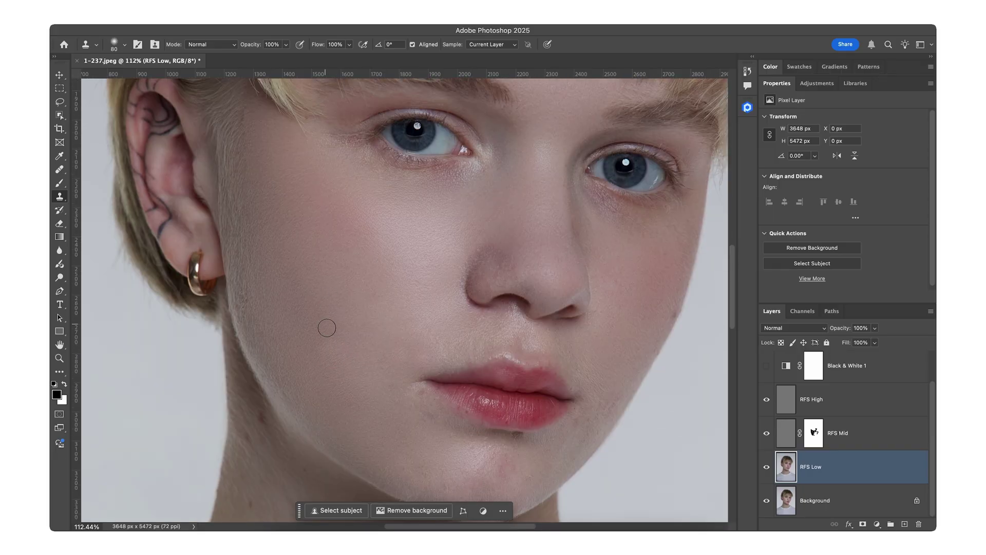
Paint black on the RFS Mid mask with the Brush around the corner of the mouth
scroll(414, 280, down, 3)
click(813, 436)
key(b)
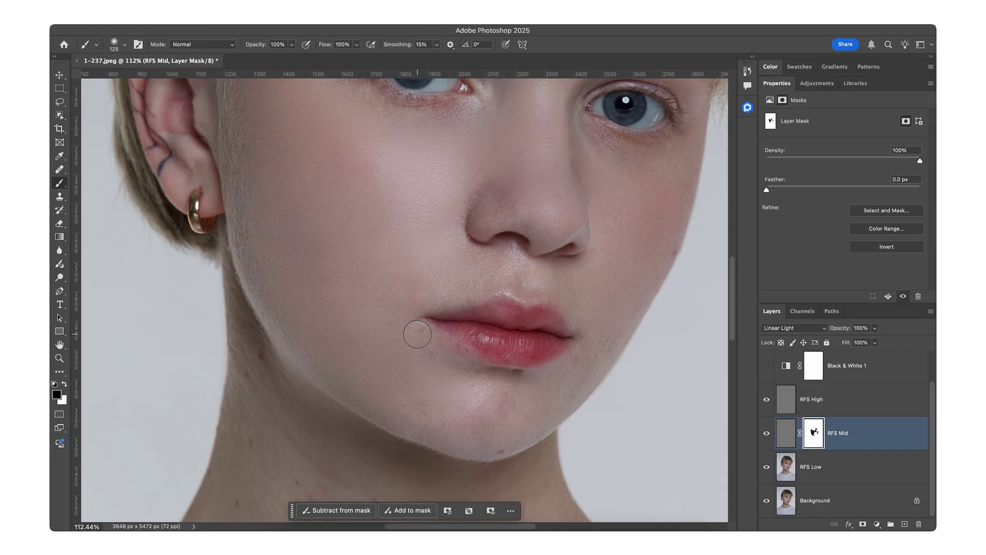
Clone out the small dark spot on the chin on both the RFS High and RFS Low layers
click(791, 401)
scroll(502, 429, up, 4)
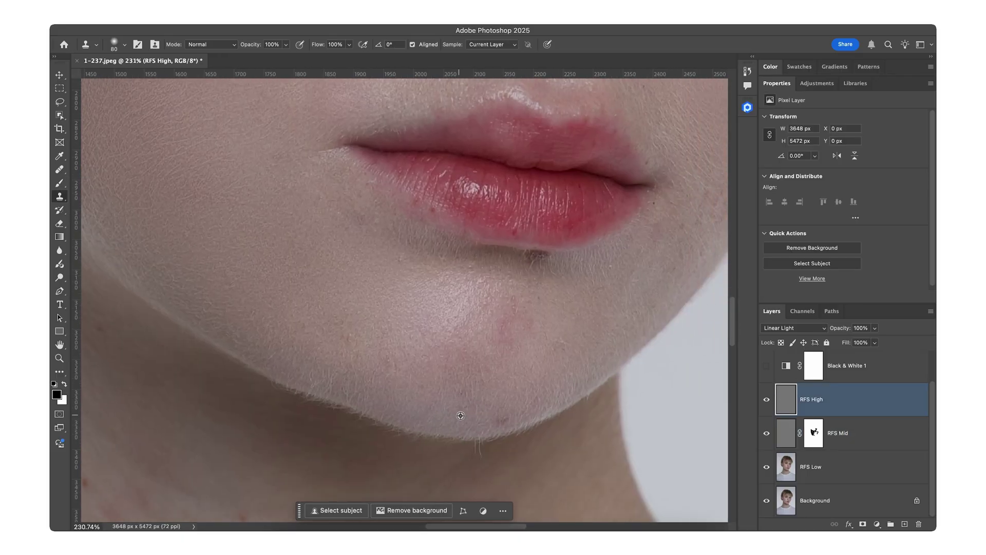
click(809, 466)
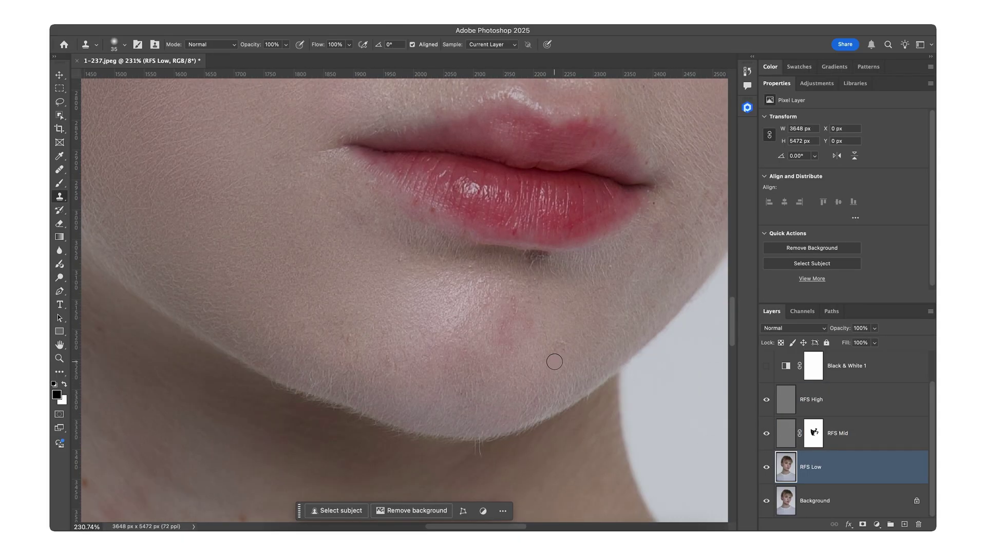
scroll(555, 361, down, 3)
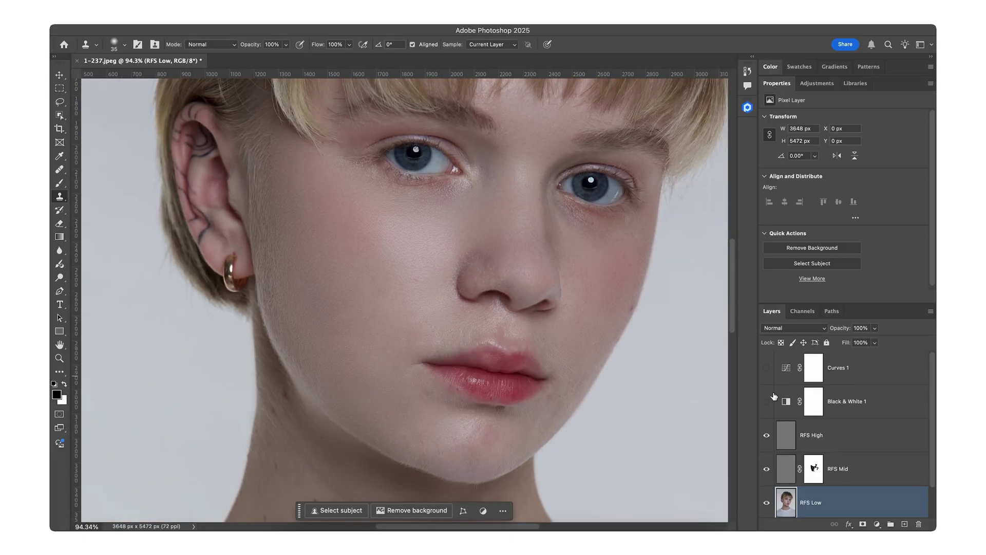
Extend the black painting on the RFS Mid mask using the Curves 1 and Black & White 1 layers as a contrast check, and hide them again
click(767, 402)
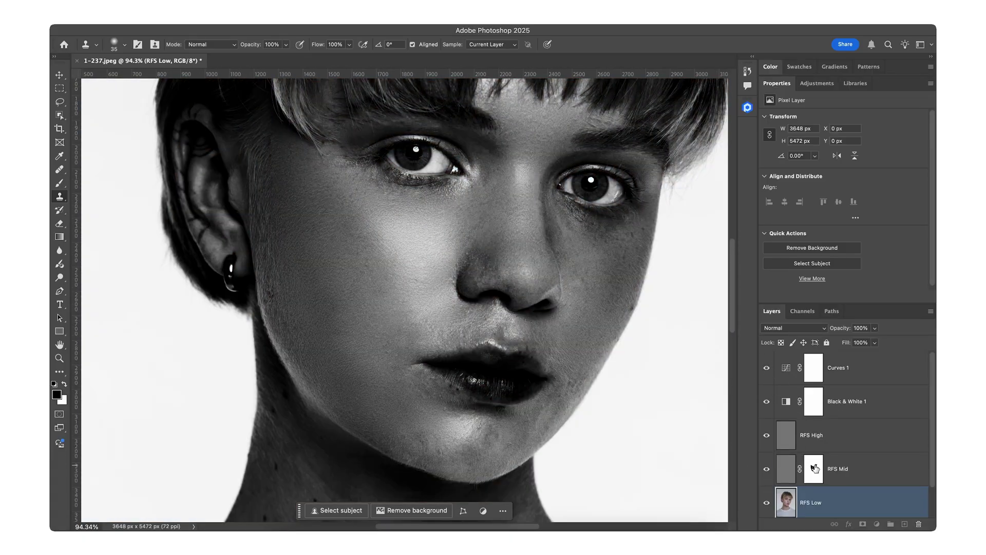
click(815, 468)
key(b)
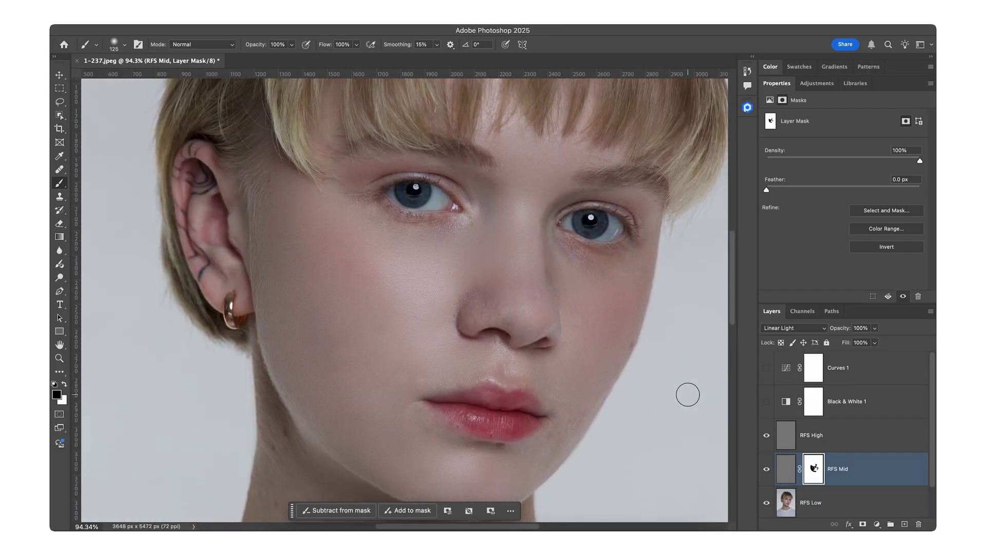
Isolate RFS Low, smooth the blotches beside the mouth with the Patch tool, and show RFS High and RFS Mid again
alt+click(767, 435)
alt+click(767, 469)
alt+click(767, 503)
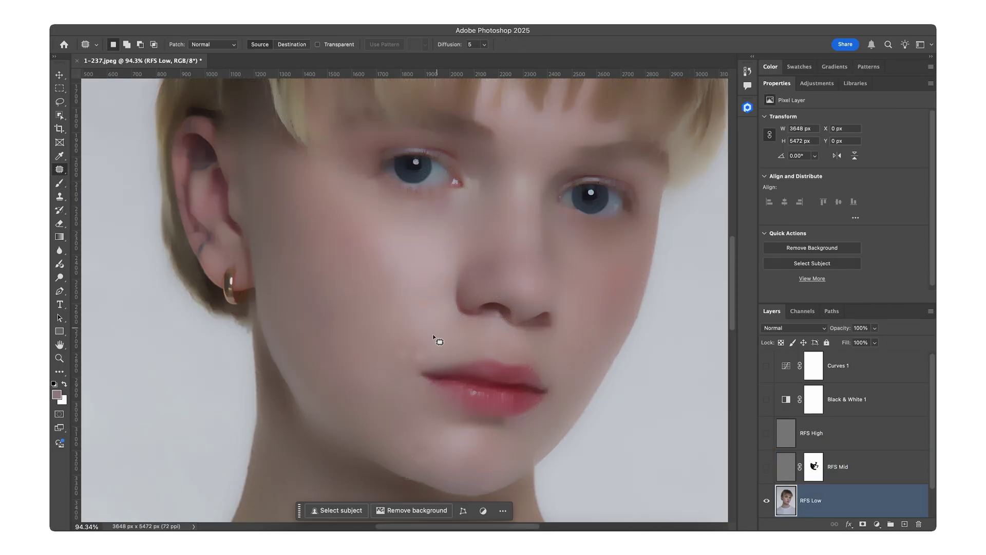
drag(767, 434, 764, 501)
Inspect the retouched face up close and isolate the Background layer to compare it with the original
key(ctrl+minus)
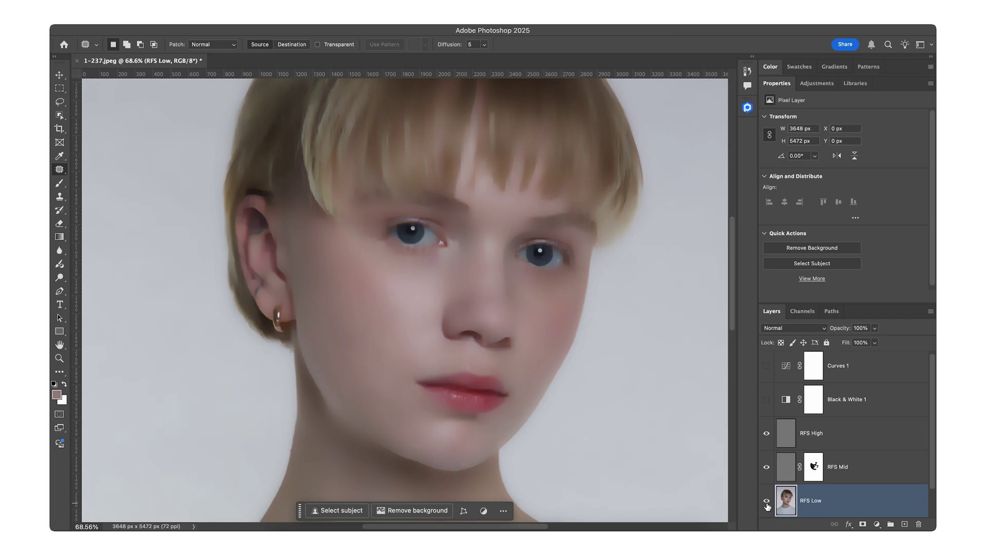
scroll(765, 498, down, 1)
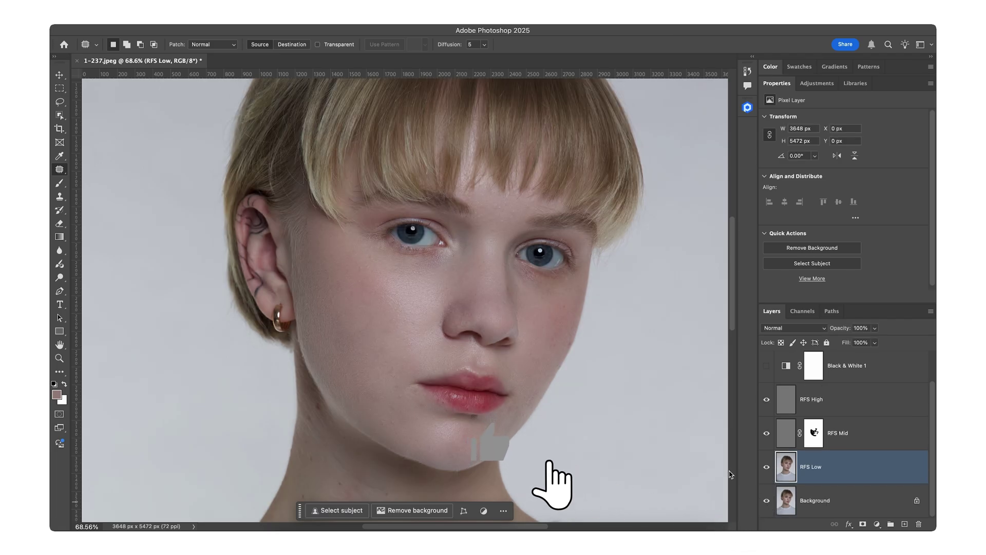
key(ctrl+plus)
key(ctrl+plus)
alt+click(766, 501)
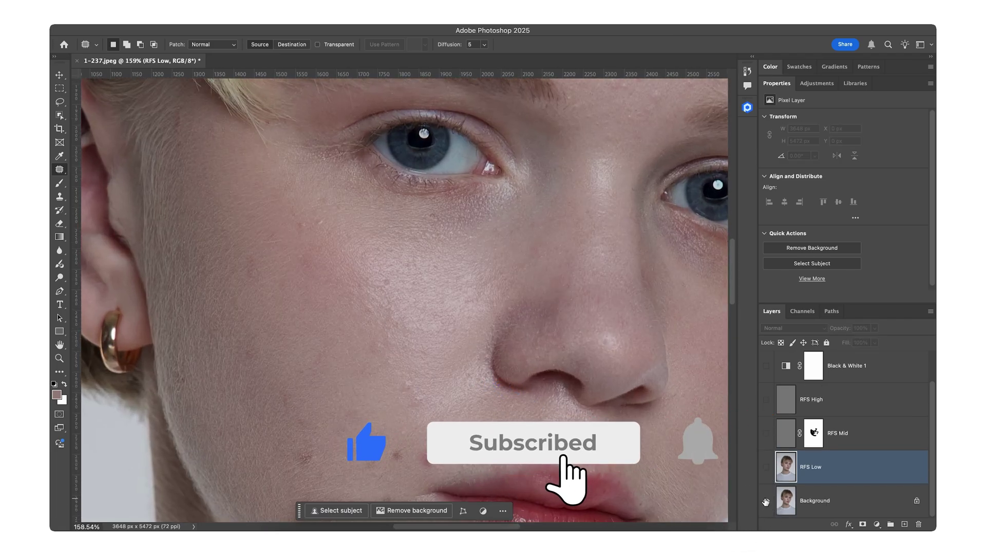